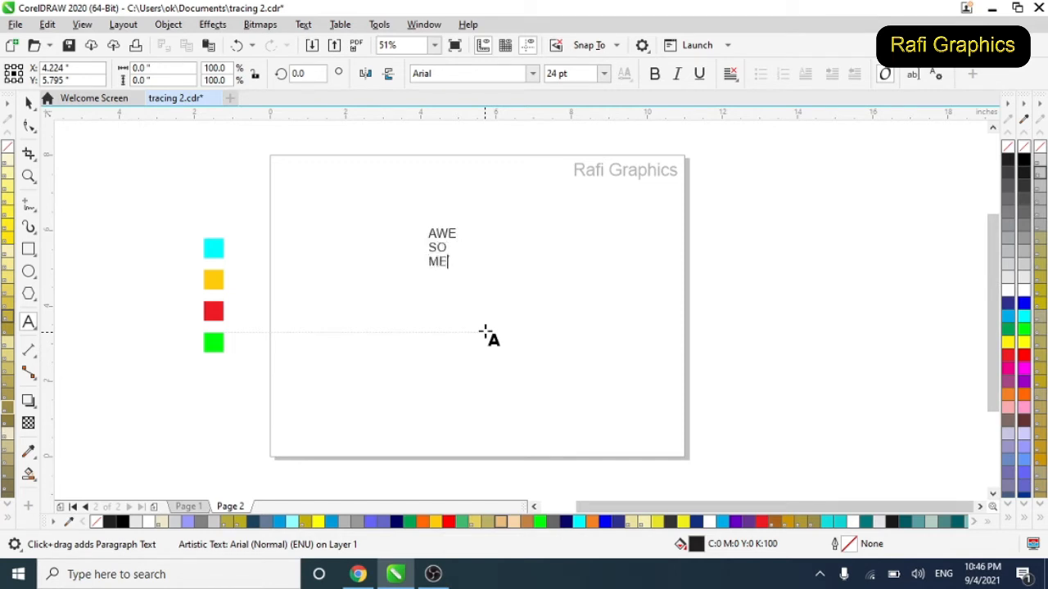
Enlarge the AWE SO ME text to about 80.4 pt and break it apart into three separate lines.
{"action": "key", "text": "ctrl+space"}
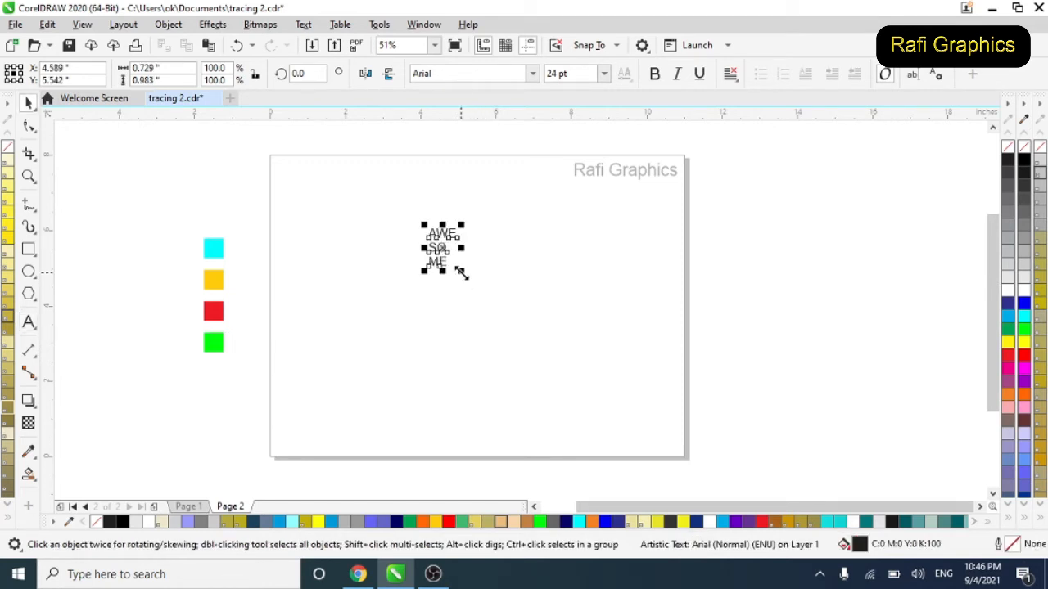
{"action": "left_click_drag", "start_coordinate": [461, 274], "coordinate": [526, 358]}
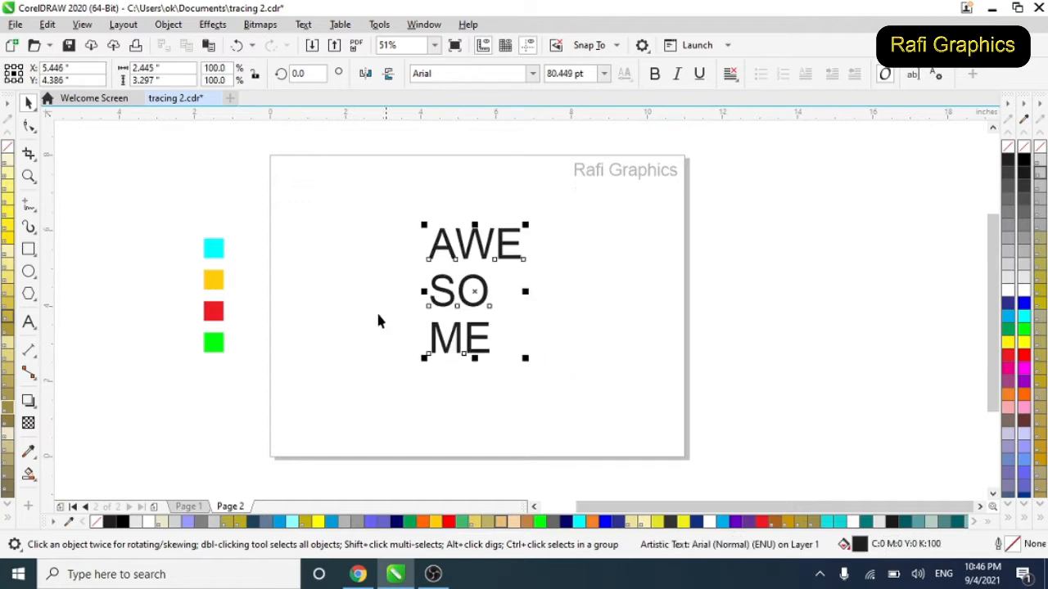
{"action": "key", "text": "ctrl+k"}
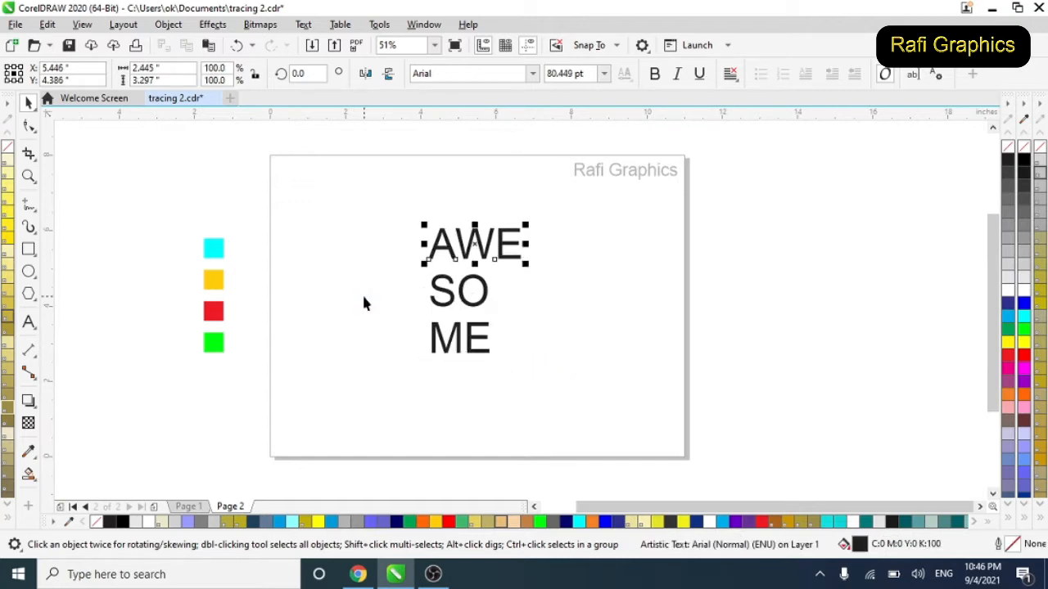
Apply BABAPRO FONT to all three text lines.
{"action": "left_click", "coordinate": [364, 304]}
{"action": "left_click_drag", "start_coordinate": [539, 426], "coordinate": [562, 390]}
{"action": "left_click", "coordinate": [533, 73]}
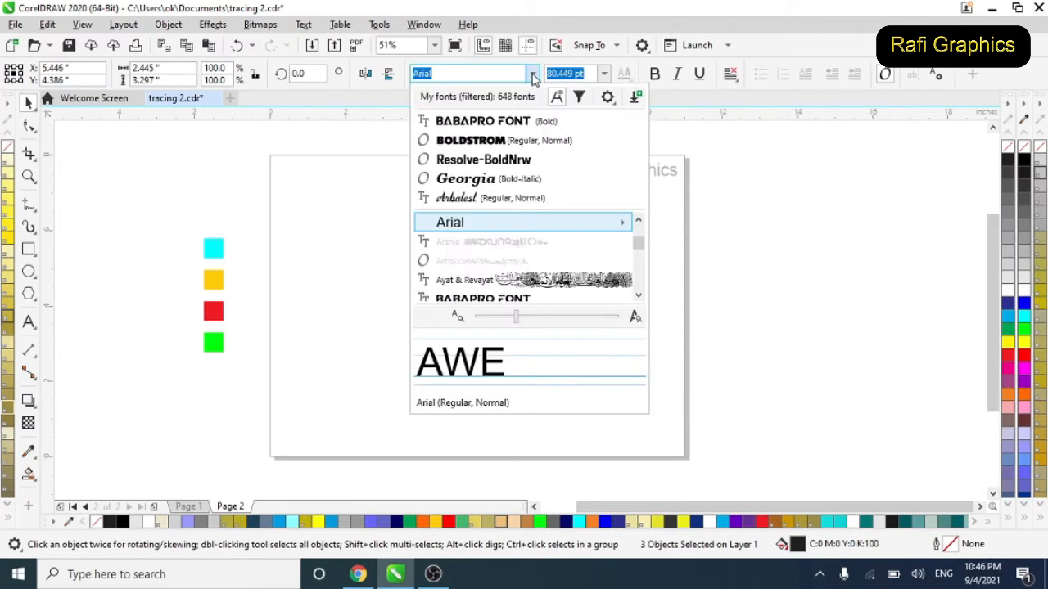
{"action": "left_click", "coordinate": [483, 120]}
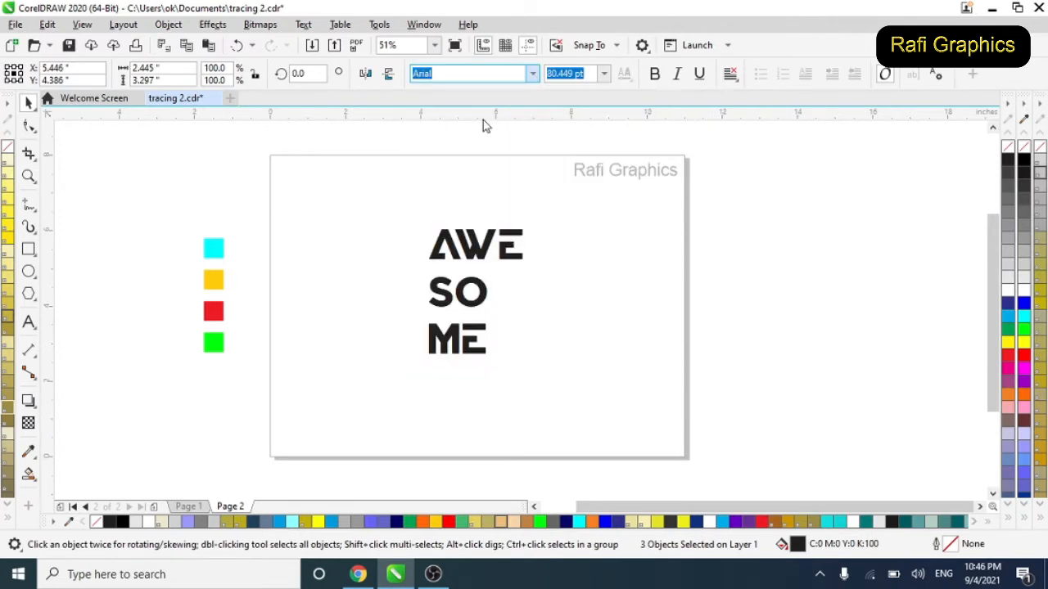
{"action": "left_click", "coordinate": [389, 238]}
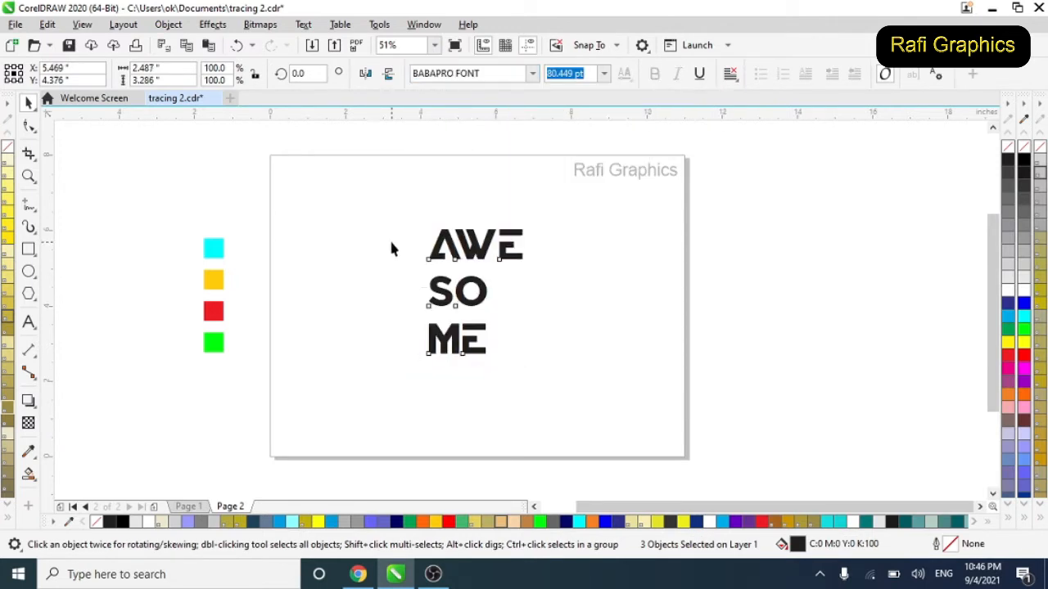
Enlarge SO and ME to about 128.6 pt to match AWE's width, and move them up to tighten the line gaps.
{"action": "left_click", "coordinate": [461, 302]}
{"action": "mouse_move", "coordinate": [386, 266]}
{"action": "left_mouse_down"}
{"action": "mouse_move", "coordinate": [541, 410]}
{"action": "mouse_move", "coordinate": [526, 404]}
{"action": "left_mouse_up"}
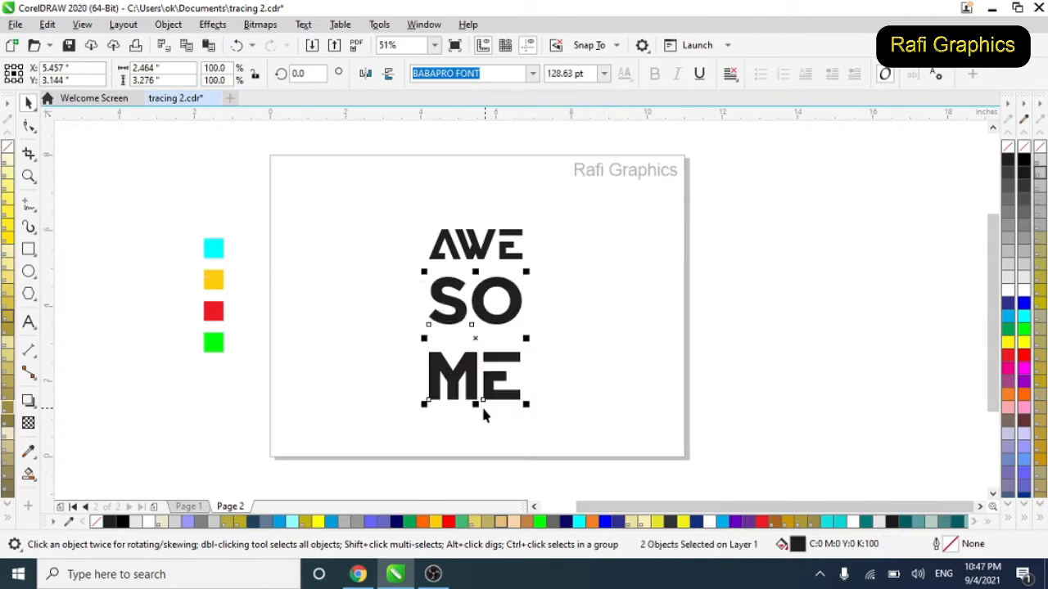
{"action": "left_click", "coordinate": [398, 353]}
{"action": "scroll", "coordinate": [454, 287], "scroll_direction": "up", "scroll_amount": 3}
{"action": "left_click", "coordinate": [460, 325]}
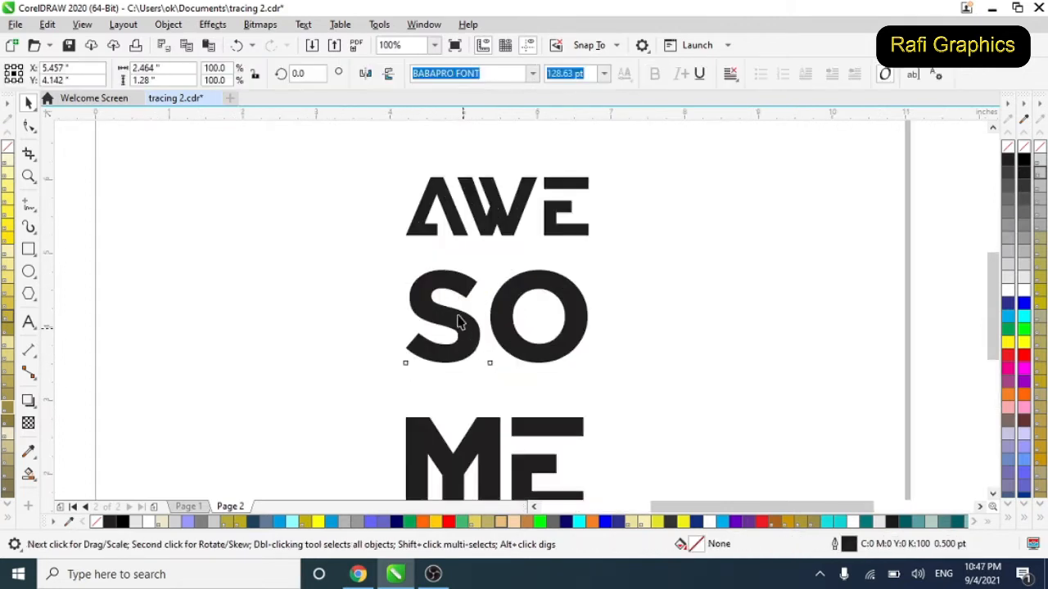
{"action": "mouse_move", "coordinate": [461, 325]}
{"action": "left_mouse_down"}
{"action": "mouse_move", "coordinate": [462, 316]}
{"action": "mouse_move", "coordinate": [457, 329]}
{"action": "mouse_move", "coordinate": [469, 334]}
{"action": "mouse_move", "coordinate": [463, 318]}
{"action": "left_mouse_up"}
{"action": "left_click_drag", "start_coordinate": [462, 436], "coordinate": [481, 388]}
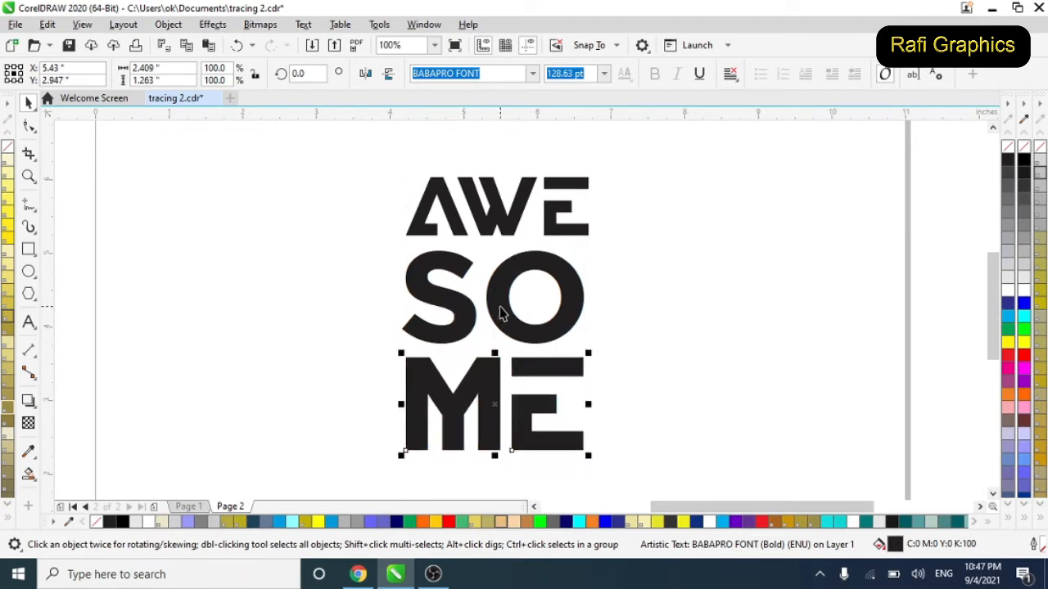
Enlarge SO to about 132.7 pt and ME to about 132.8 pt so their right edges align with AWE.
{"action": "left_click", "coordinate": [567, 307]}
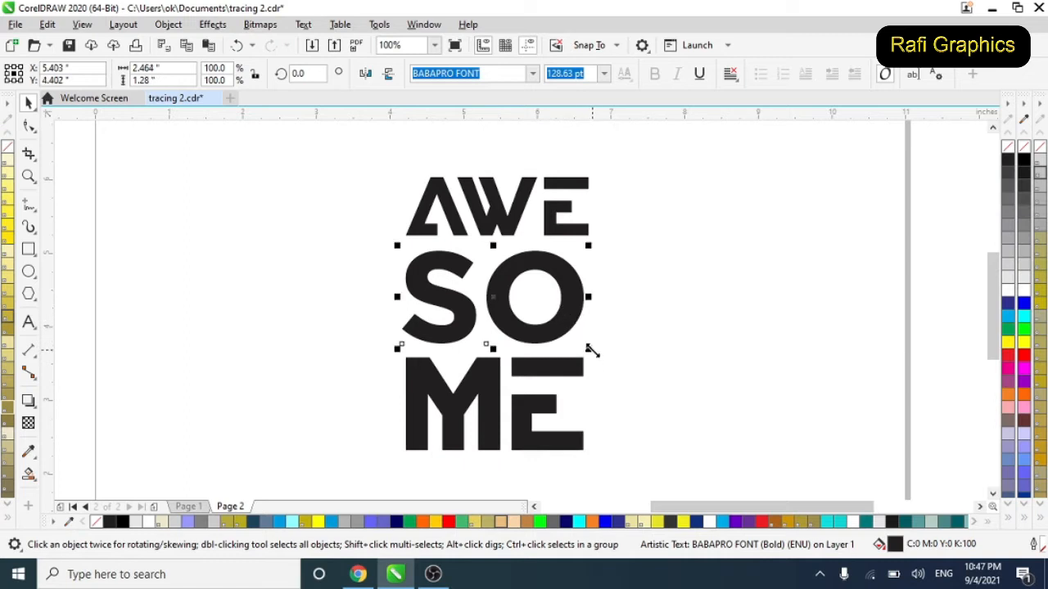
{"action": "left_click_drag", "start_coordinate": [589, 350], "coordinate": [602, 360]}
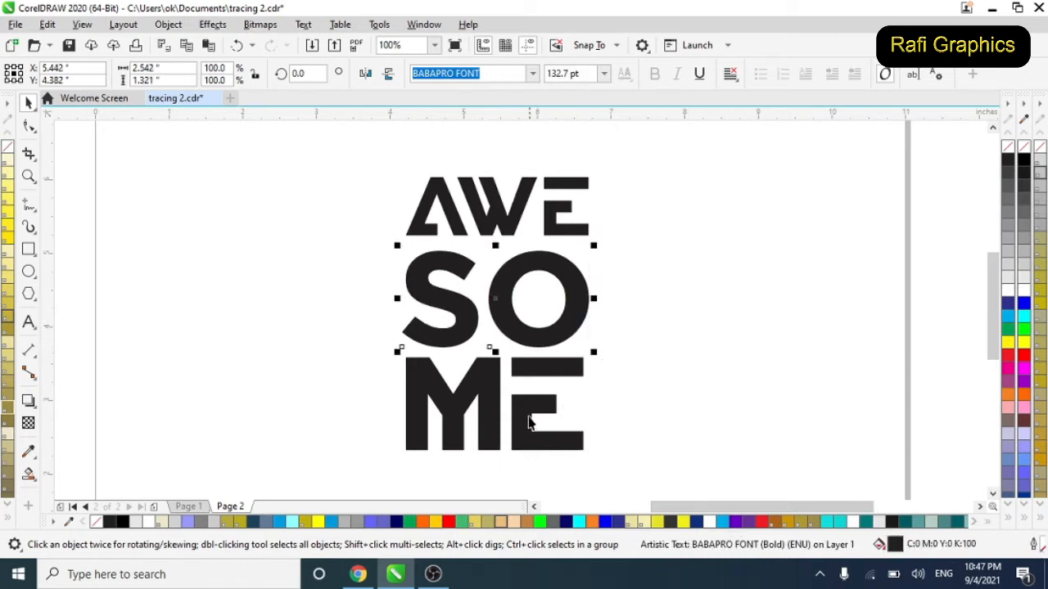
{"action": "left_click", "coordinate": [527, 423]}
{"action": "mouse_move", "coordinate": [587, 456]}
{"action": "left_mouse_down"}
{"action": "mouse_move", "coordinate": [597, 463]}
{"action": "mouse_move", "coordinate": [586, 458]}
{"action": "left_mouse_up"}
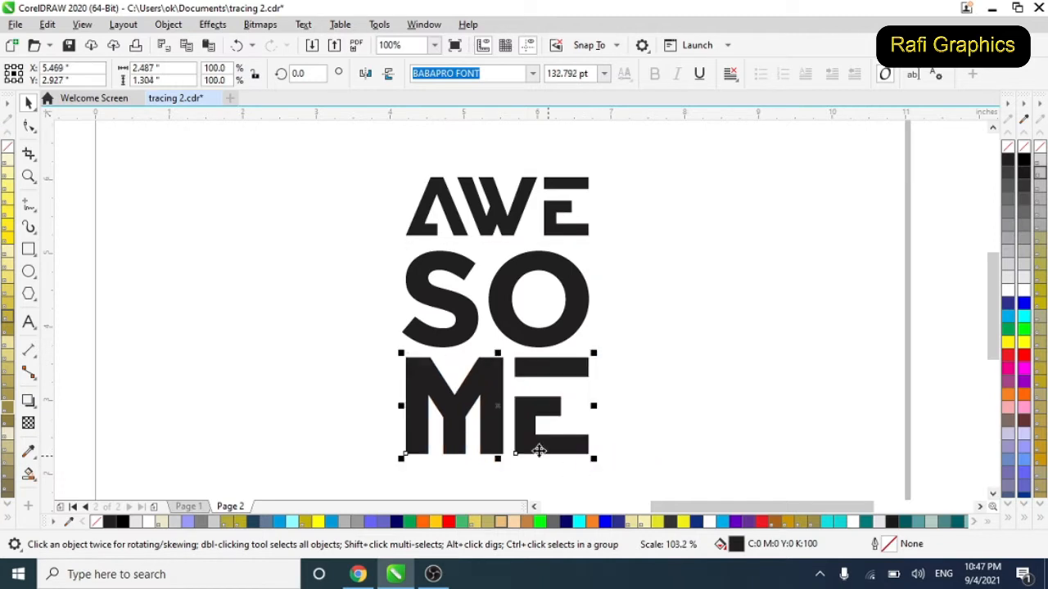
Fine-tune the positions of SO and ME beneath AWE to align the stacked lines.
{"action": "left_click", "coordinate": [456, 330]}
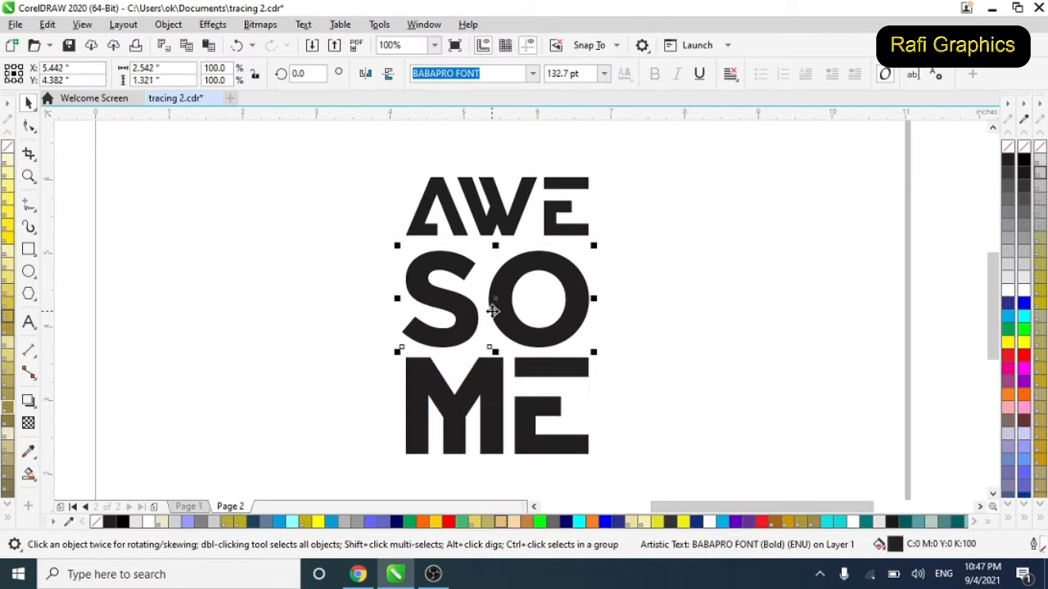
{"action": "mouse_move", "coordinate": [492, 310]}
{"action": "left_mouse_down"}
{"action": "mouse_move", "coordinate": [501, 296]}
{"action": "mouse_move", "coordinate": [500, 315]}
{"action": "mouse_move", "coordinate": [496, 302]}
{"action": "left_mouse_up"}
{"action": "mouse_move", "coordinate": [501, 416]}
{"action": "left_mouse_down"}
{"action": "mouse_move", "coordinate": [491, 402]}
{"action": "mouse_move", "coordinate": [509, 424]}
{"action": "left_mouse_up"}
Narrow the three text lines together to about 2.22 inches wide, keeping their height.
{"action": "left_click", "coordinate": [325, 318]}
{"action": "scroll", "coordinate": [394, 298], "scroll_direction": "down", "scroll_amount": 2}
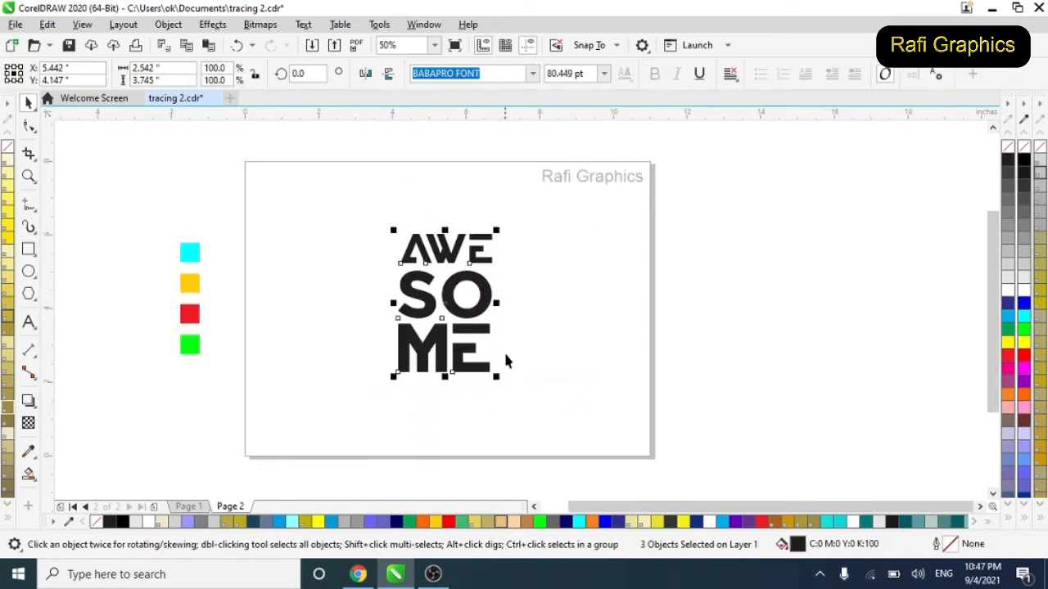
{"action": "scroll", "coordinate": [475, 312], "scroll_direction": "up", "scroll_amount": 2}
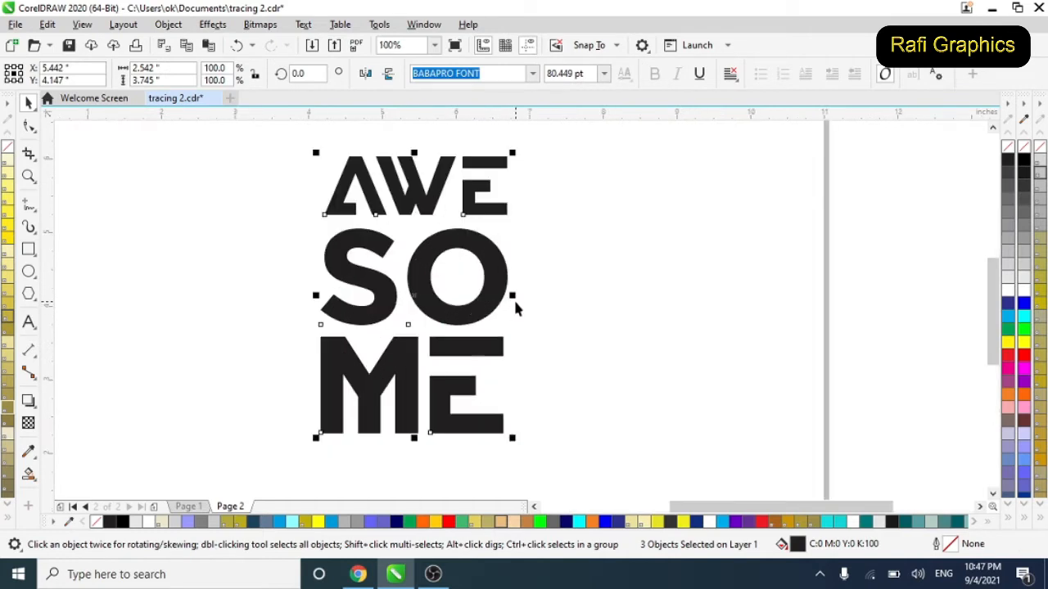
{"action": "left_click_drag", "start_coordinate": [514, 296], "coordinate": [491, 296]}
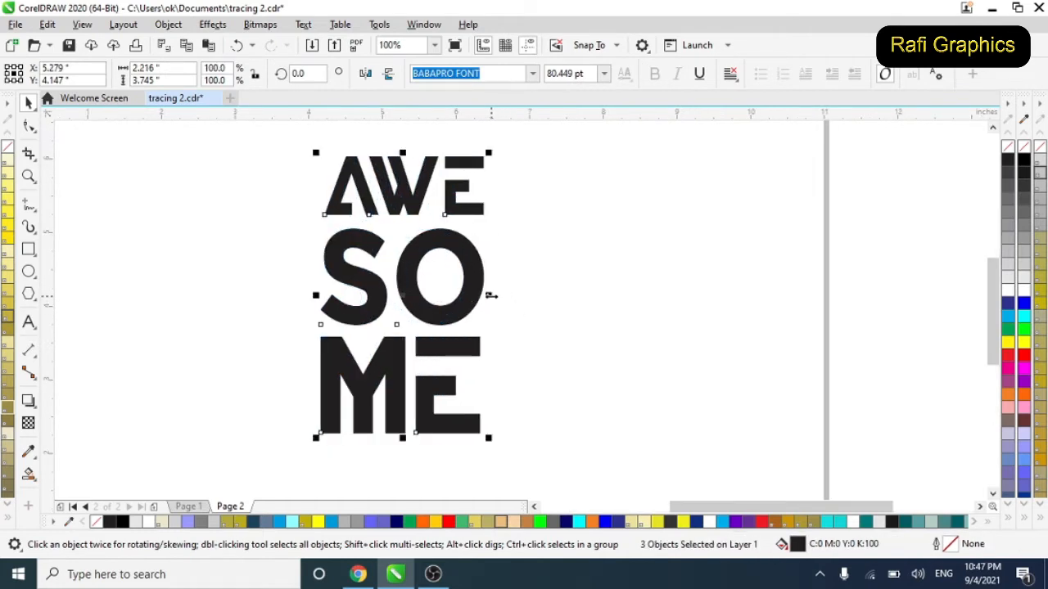
{"action": "left_click", "coordinate": [482, 360]}
{"action": "scroll", "coordinate": [482, 361], "scroll_direction": "down", "scroll_amount": 2}
{"action": "scroll", "coordinate": [446, 375], "scroll_direction": "up", "scroll_amount": 2}
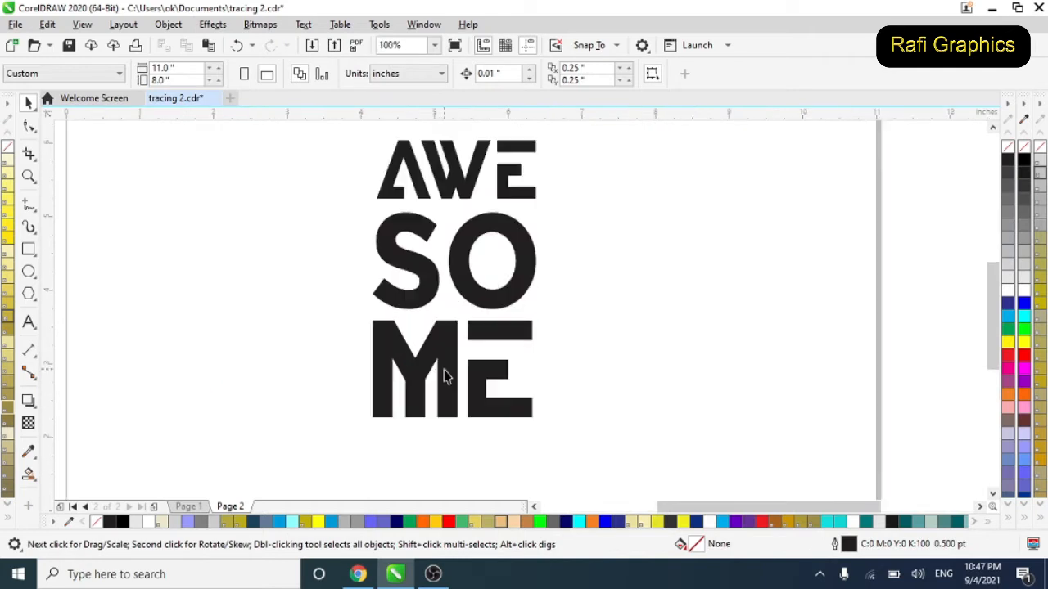
Move all three text lines together slightly up and to the right on the page.
{"action": "left_click", "coordinate": [455, 392]}
{"action": "scroll", "coordinate": [411, 350], "scroll_direction": "down", "scroll_amount": 2}
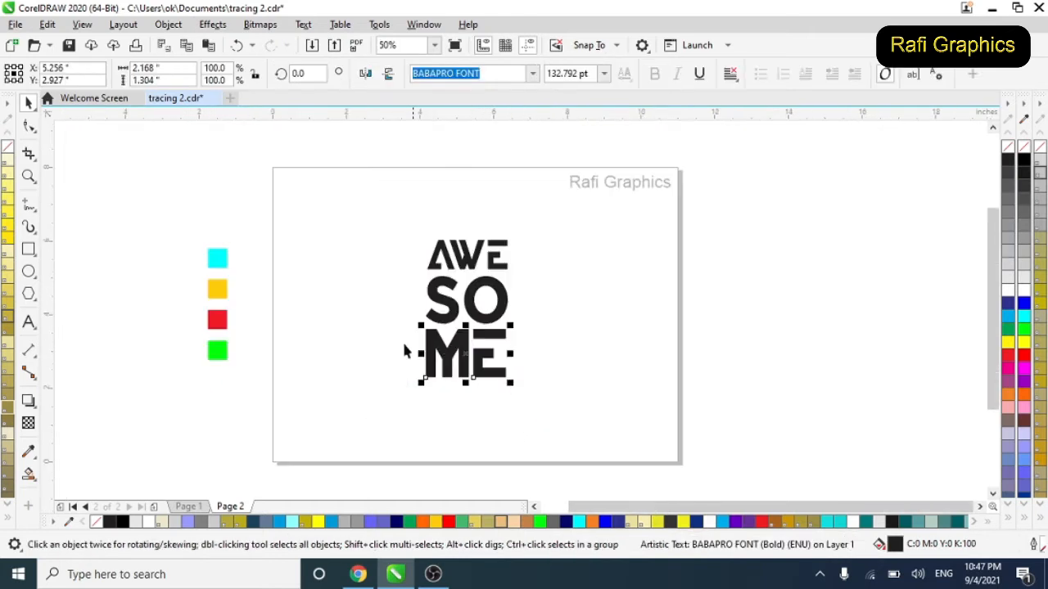
{"action": "left_click", "coordinate": [404, 344]}
{"action": "left_click_drag", "start_coordinate": [552, 401], "coordinate": [552, 402]}
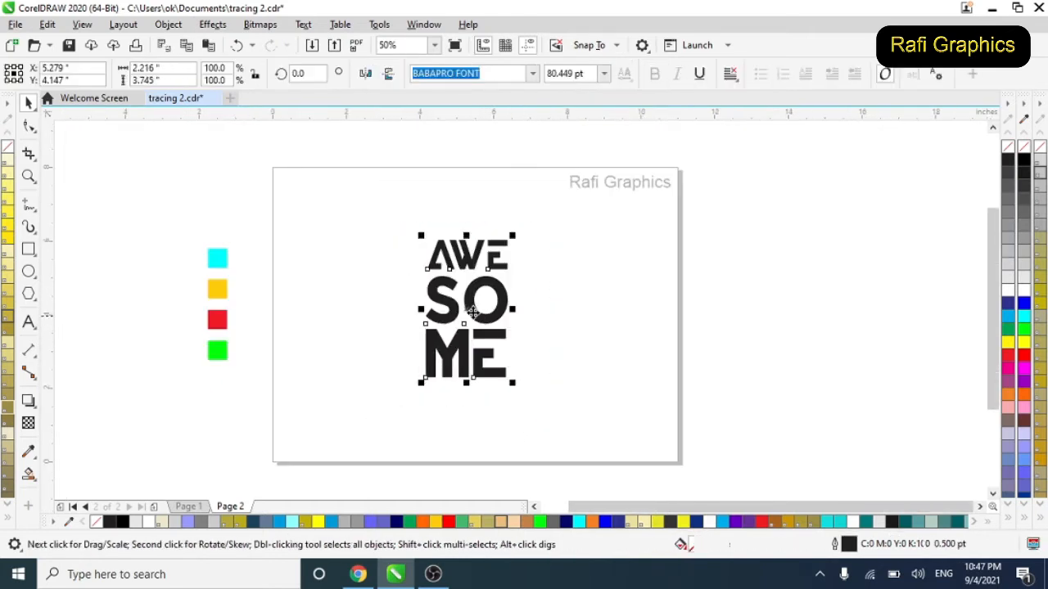
{"action": "mouse_move", "coordinate": [473, 313]}
{"action": "left_mouse_down"}
{"action": "mouse_move", "coordinate": [494, 304]}
{"action": "mouse_move", "coordinate": [483, 304]}
{"action": "left_mouse_up"}
{"action": "left_click", "coordinate": [381, 303]}
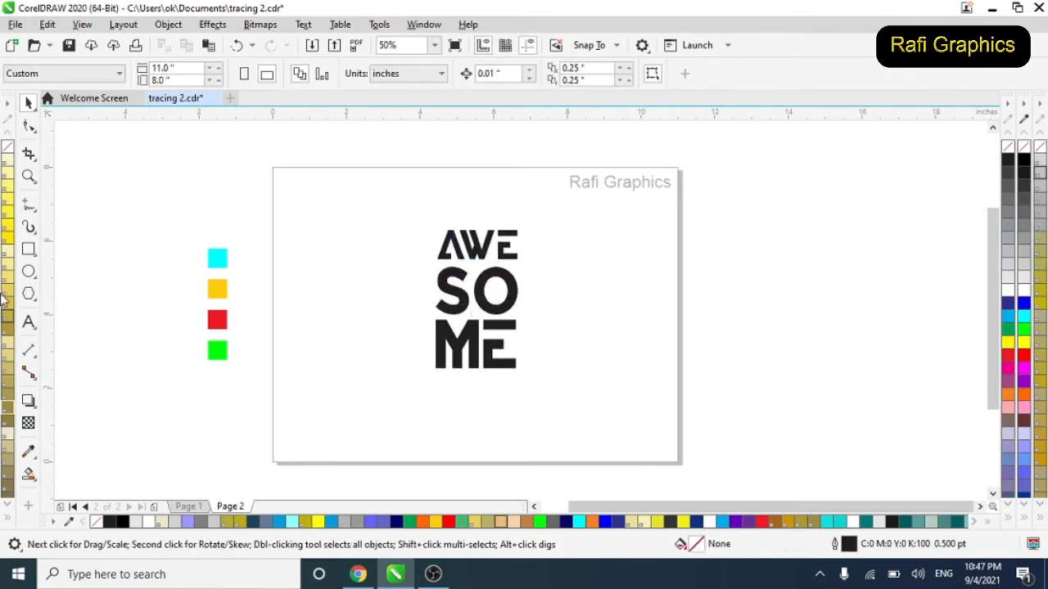
Draw a straight diagonal line across the text with the Freehand tool, spanning about 3.77 by 4.05 inches from upper right to lower left.
{"action": "left_click", "coordinate": [31, 205]}
{"action": "left_click", "coordinate": [122, 204]}
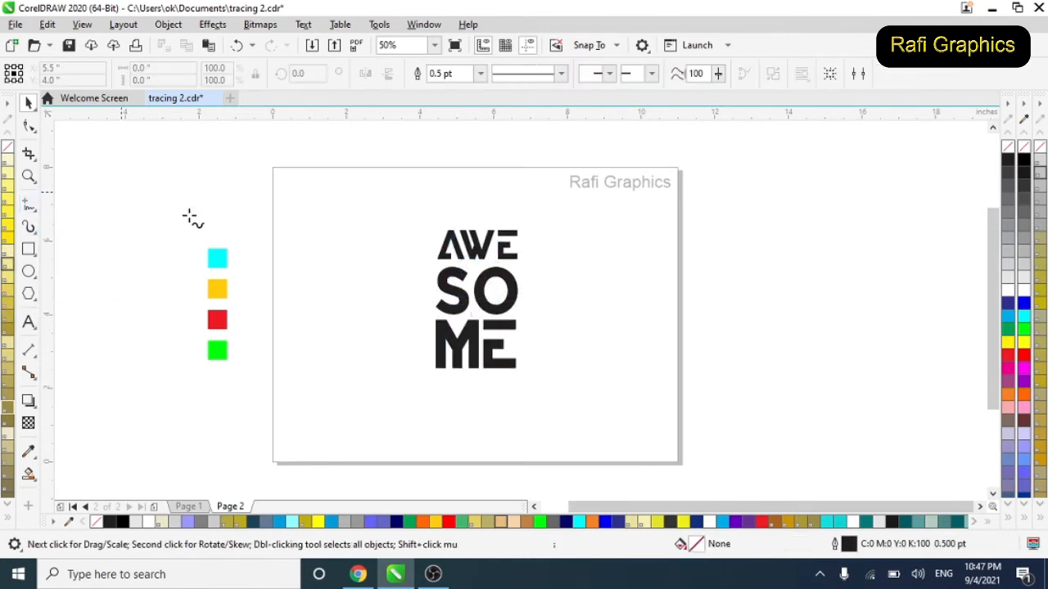
{"action": "left_click", "coordinate": [531, 193]}
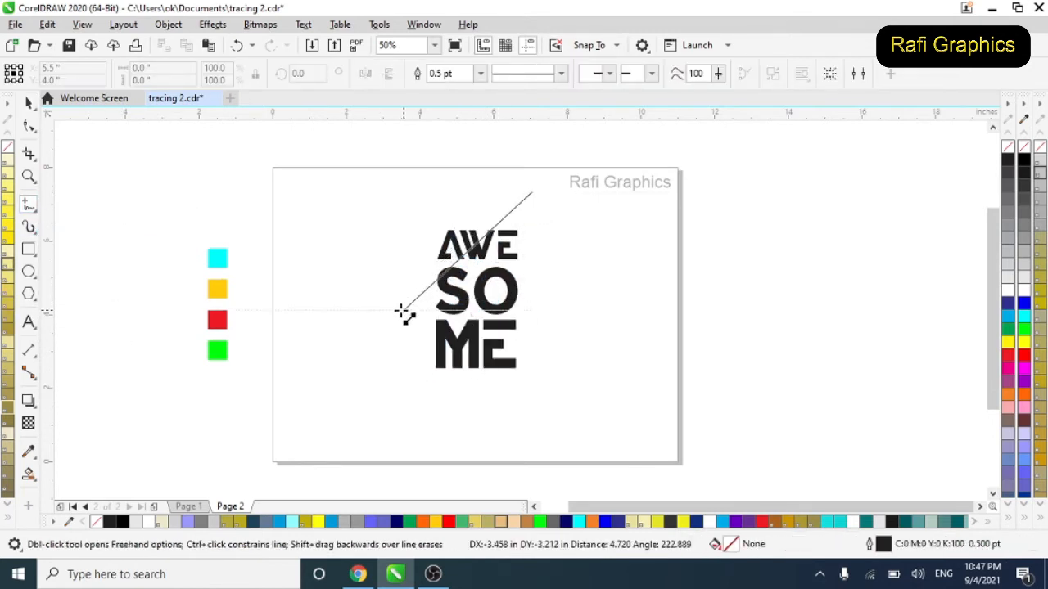
{"action": "left_click", "coordinate": [391, 342]}
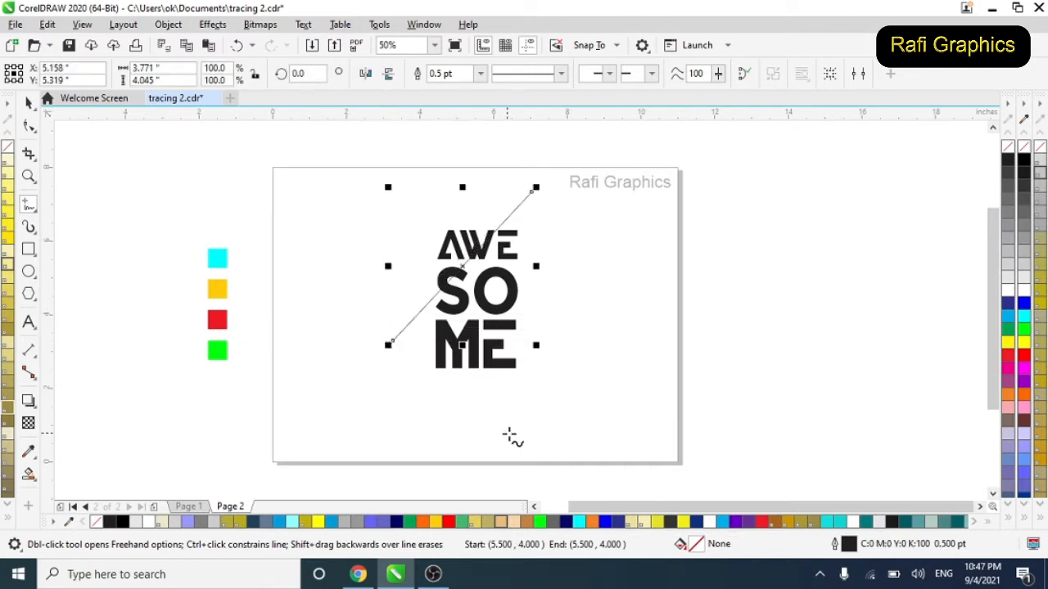
{"action": "key", "text": "space"}
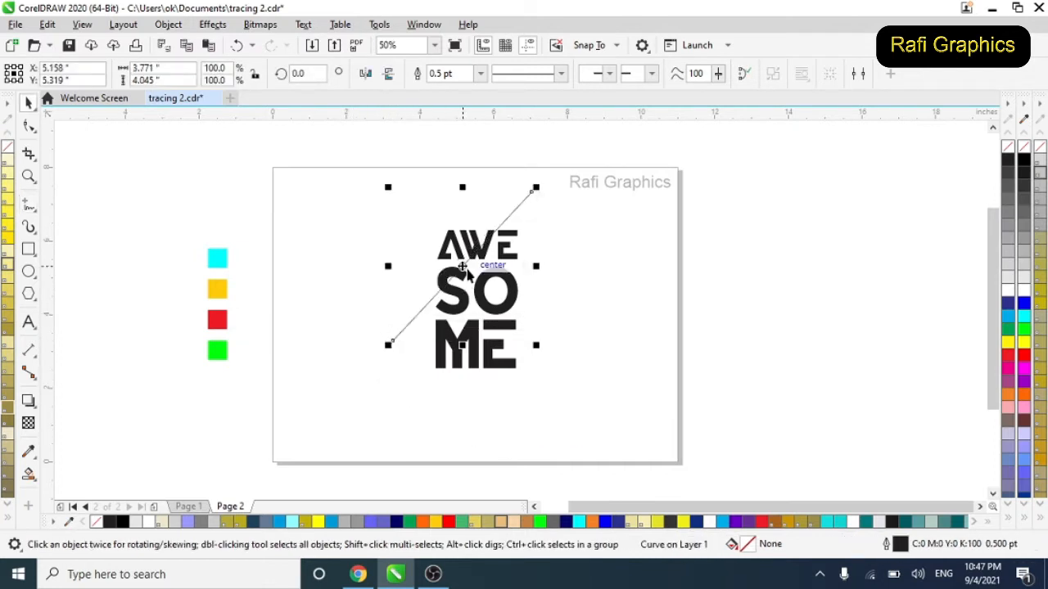
{"action": "left_click_drag", "start_coordinate": [462, 266], "coordinate": [489, 327]}
{"action": "right_click", "coordinate": [476, 292]}
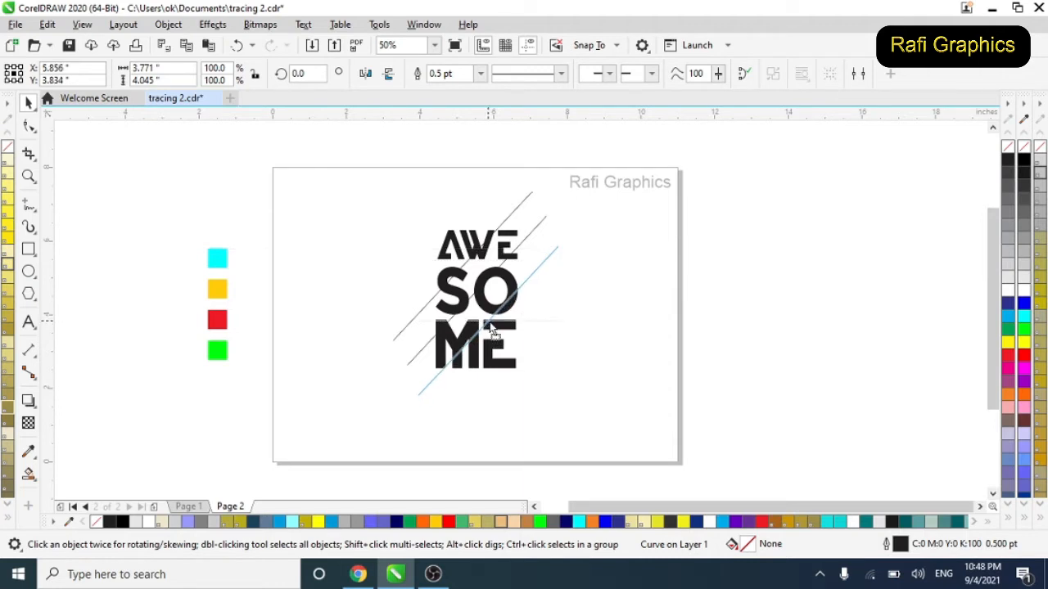
{"action": "left_click_drag", "start_coordinate": [492, 329], "coordinate": [489, 327]}
{"action": "key", "text": "ctrl+z"}
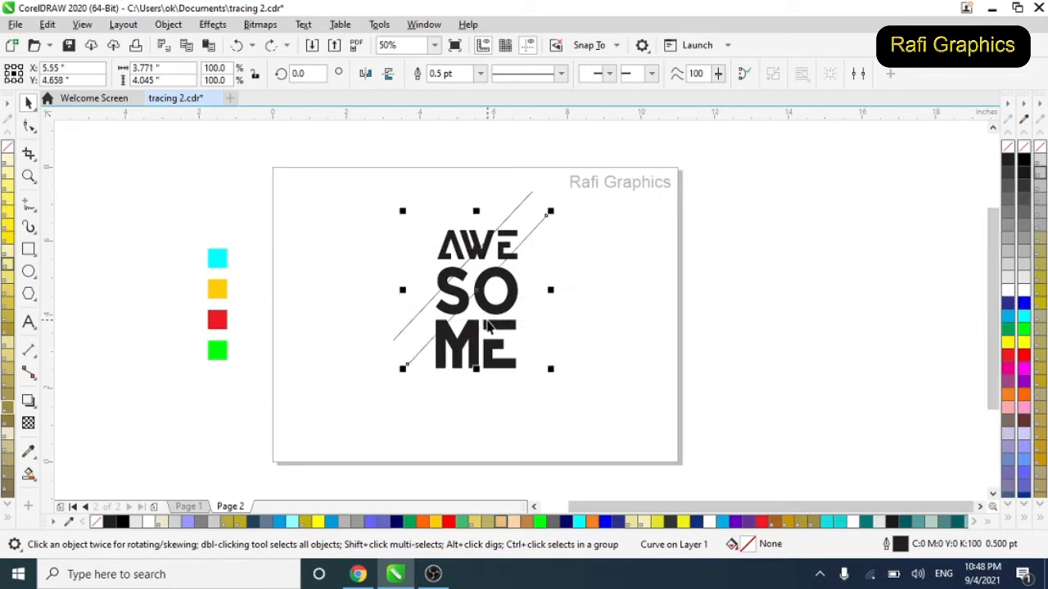
{"action": "key", "text": "ctrl+z"}
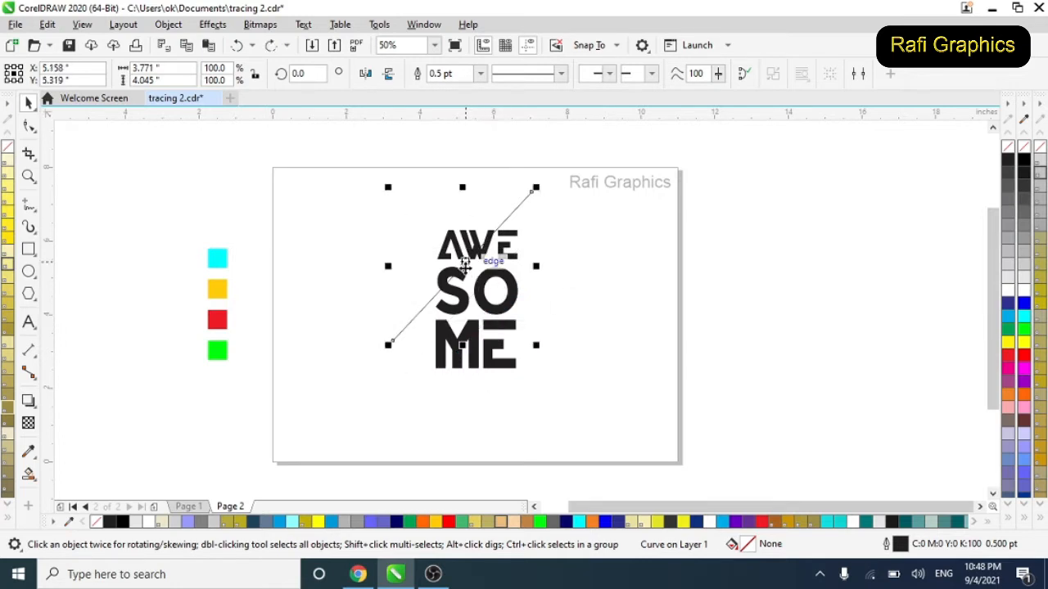
Place a parallel copy of the diagonal line below and right of the original, and repeat the duplication twice at equal spacing.
{"action": "left_click_drag", "start_coordinate": [464, 263], "coordinate": [477, 291]}
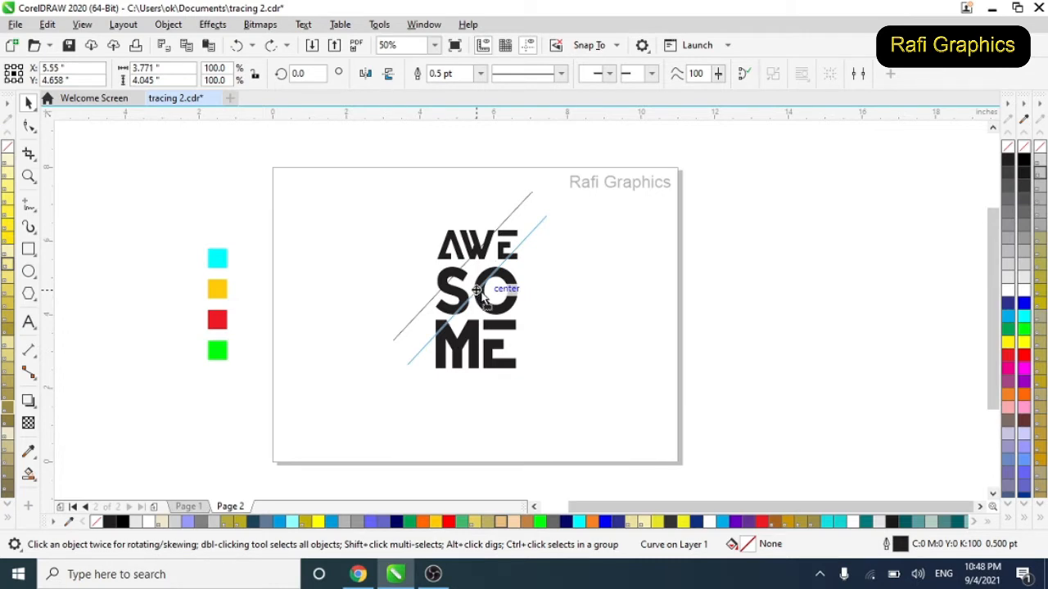
{"action": "left_click_drag", "start_coordinate": [486, 301], "coordinate": [486, 309]}
{"action": "key", "text": "ctrl+d"}
{"action": "key", "text": "ctrl+d"}
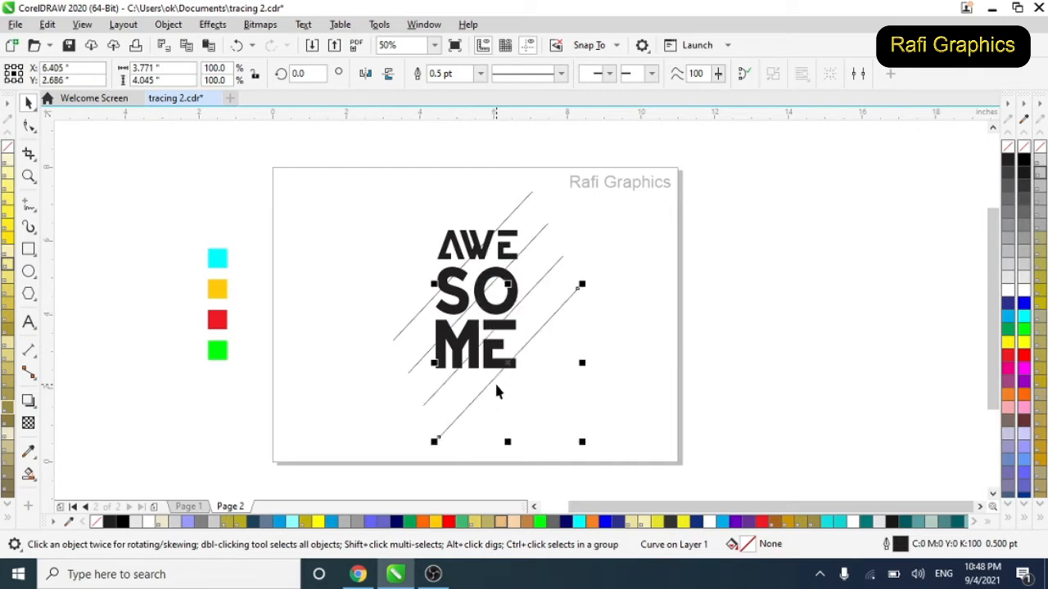
Delete the lowest diagonal line, which runs just outside the ME text.
{"action": "left_click", "coordinate": [562, 307]}
{"action": "left_click", "coordinate": [548, 347]}
{"action": "left_click", "coordinate": [541, 327]}
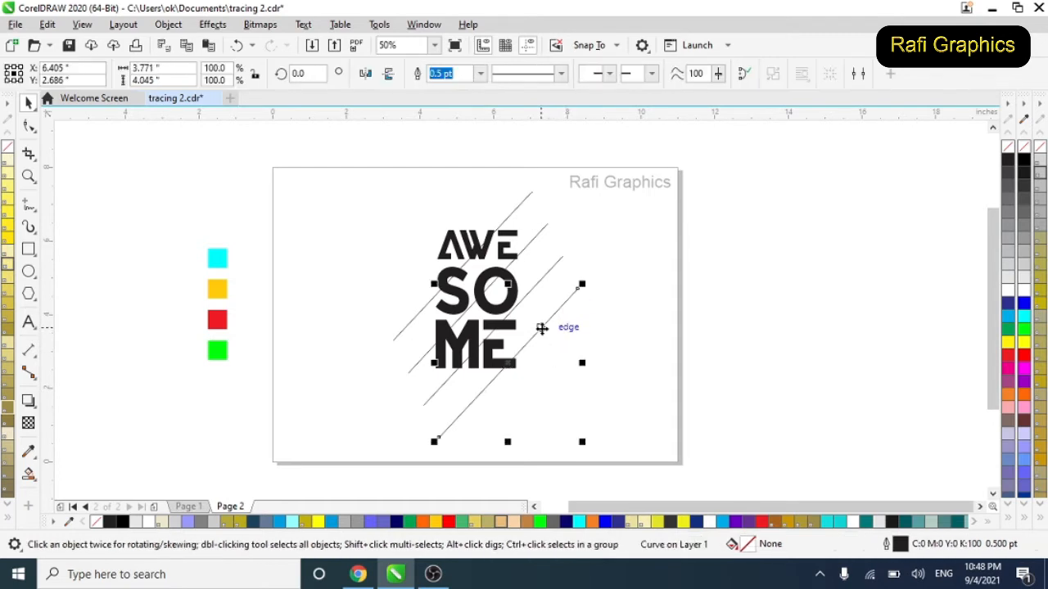
{"action": "key", "text": "Delete"}
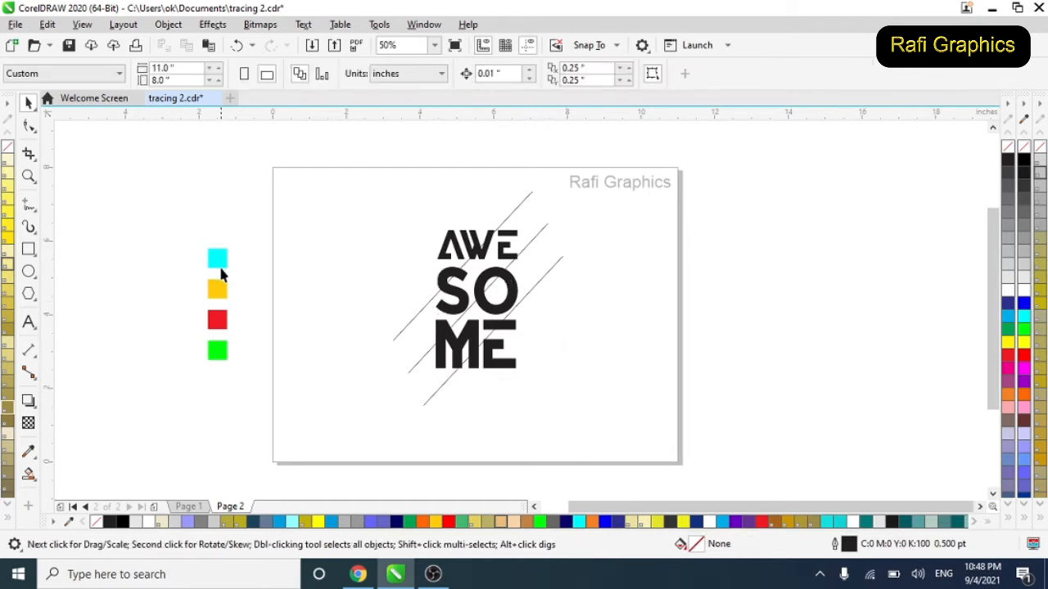
Smart Fill the A, W and S sections above the uppermost diagonal line with the blue-gray fill and 0.5 pt black outline.
{"action": "left_click", "coordinate": [33, 478]}
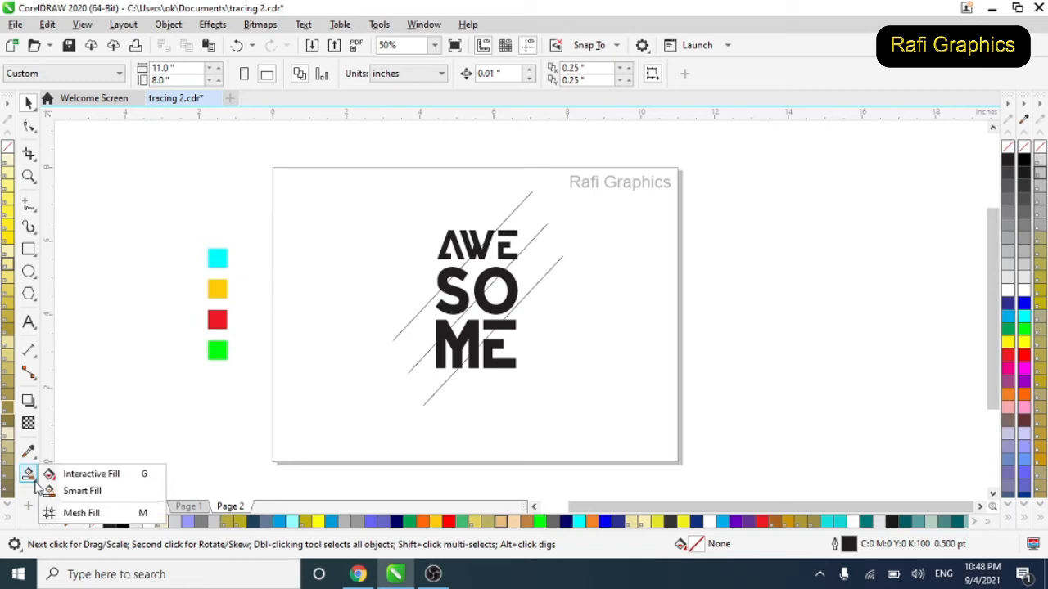
{"action": "left_click", "coordinate": [82, 491]}
{"action": "left_click", "coordinate": [455, 245]}
{"action": "scroll", "coordinate": [455, 242], "scroll_direction": "up", "scroll_amount": 4}
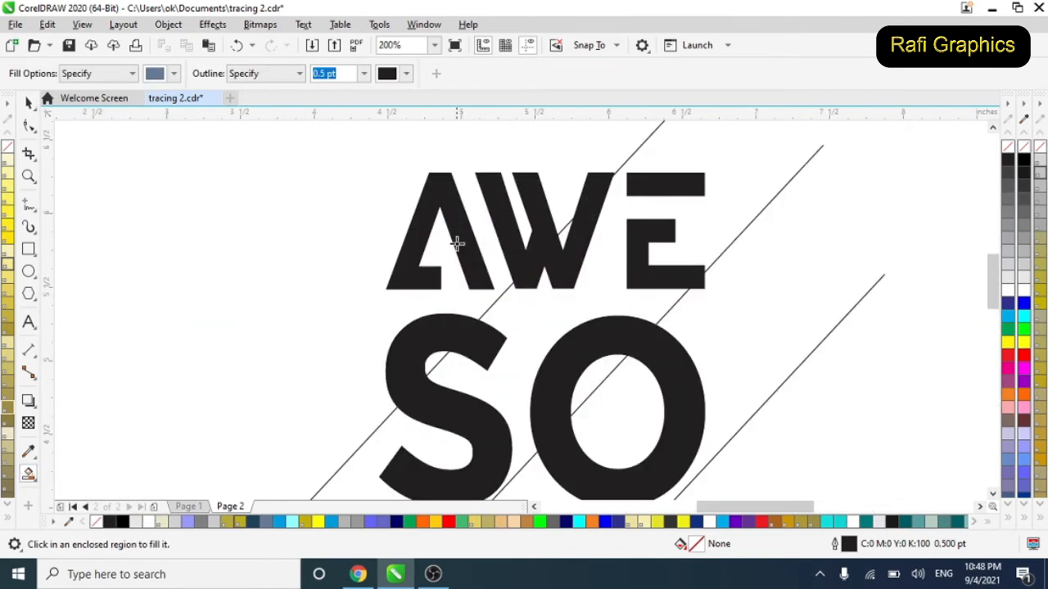
{"action": "left_click", "coordinate": [502, 208]}
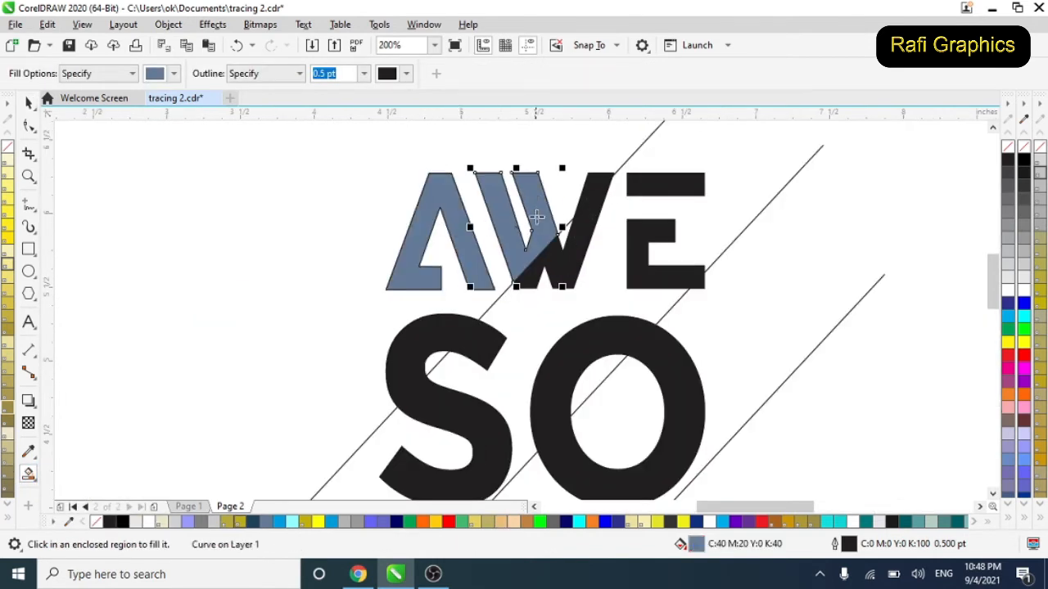
{"action": "left_click", "coordinate": [589, 179]}
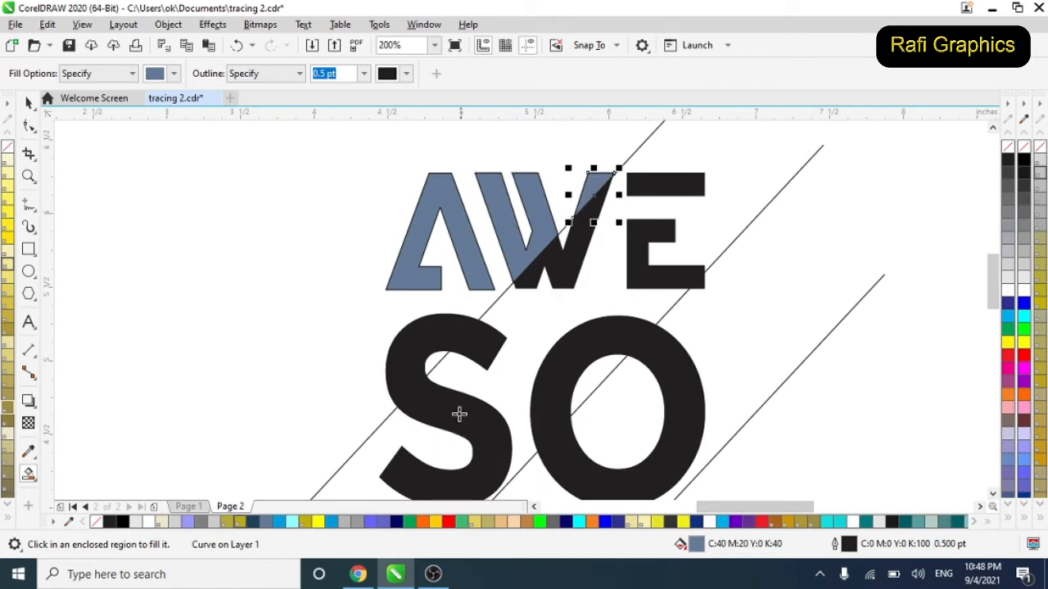
{"action": "left_click", "coordinate": [421, 335]}
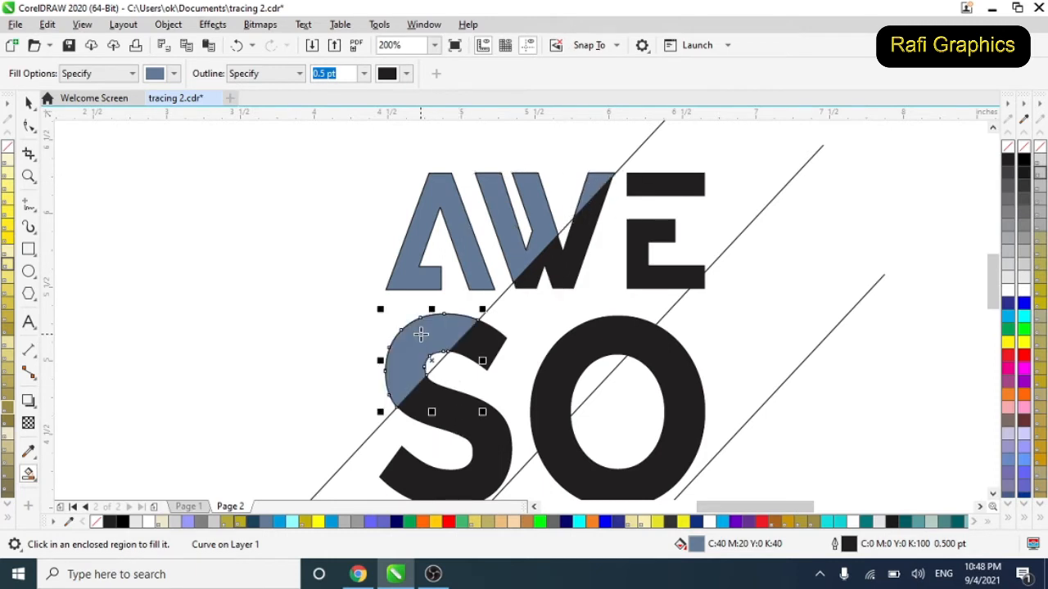
Smart Fill the W, E, S and O sections lying between the first and second diagonal lines.
{"action": "left_click", "coordinate": [491, 352]}
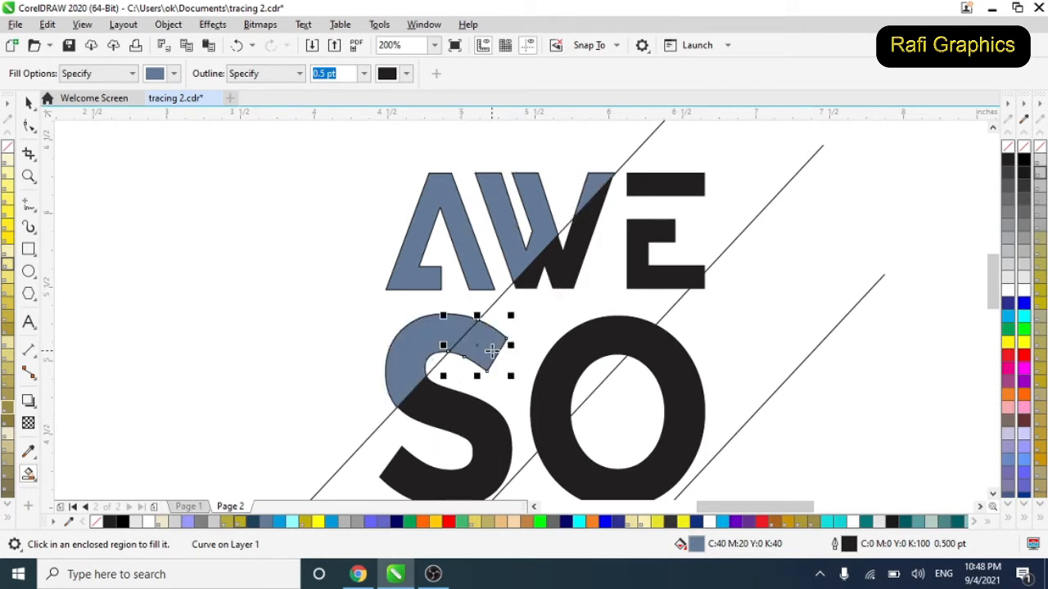
{"action": "left_click", "coordinate": [548, 270]}
{"action": "left_click", "coordinate": [641, 181]}
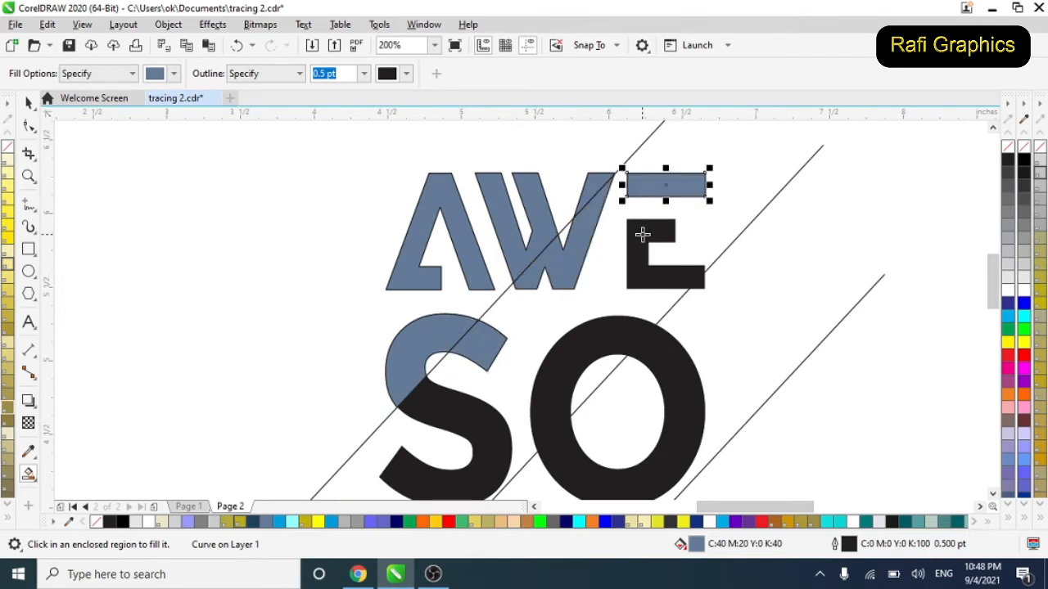
{"action": "left_click", "coordinate": [643, 234]}
{"action": "left_click", "coordinate": [456, 414]}
{"action": "left_click", "coordinate": [571, 375]}
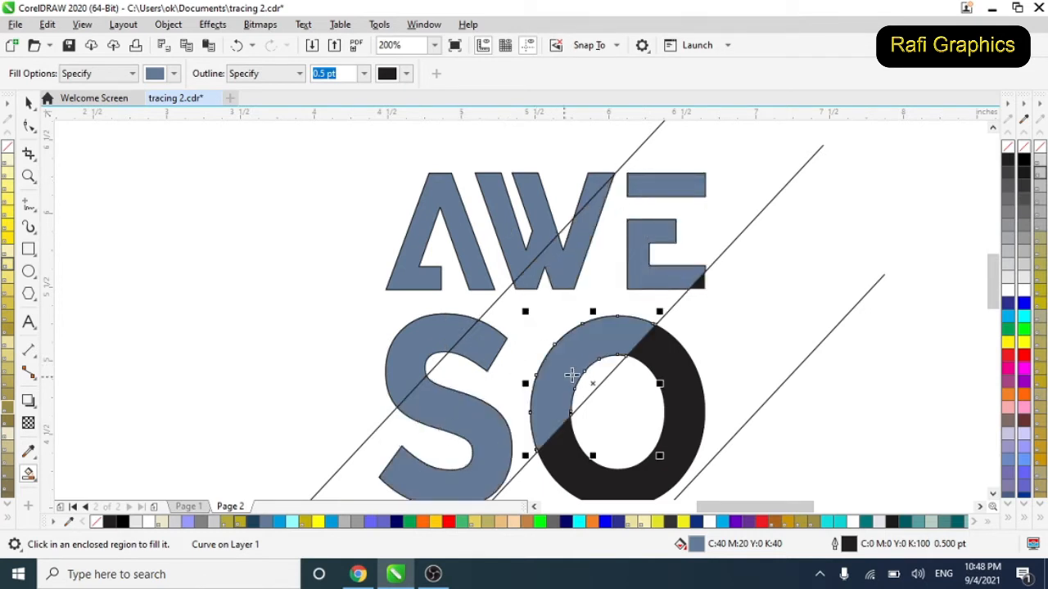
Smart Fill the lower corner of the AWE line's E, the upper-left part of the M and the O's lower-right section.
{"action": "left_click", "coordinate": [701, 282]}
{"action": "scroll", "coordinate": [517, 266], "scroll_direction": "down", "scroll_amount": 2}
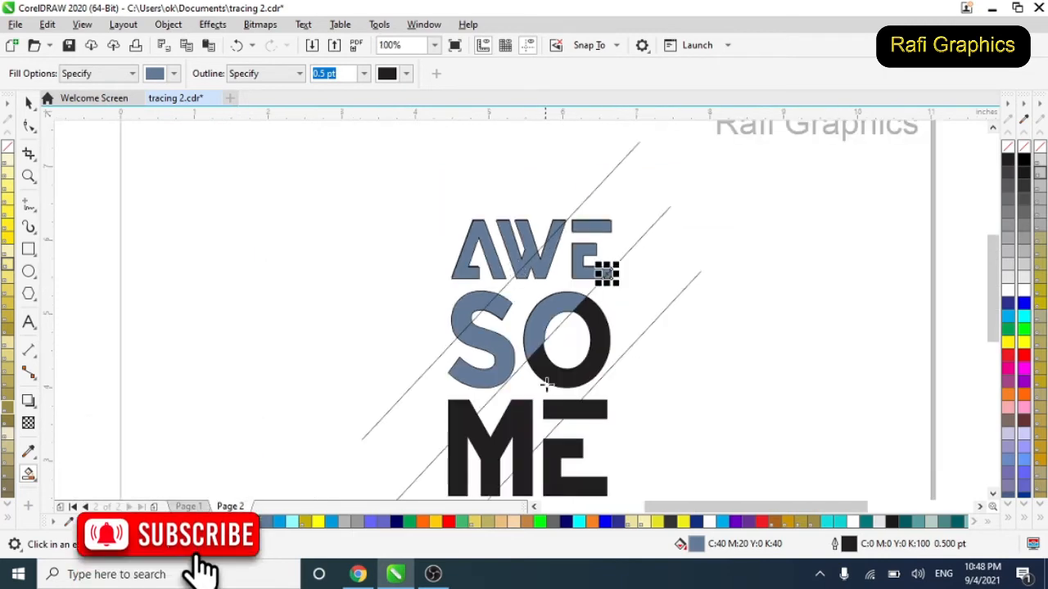
{"action": "scroll", "coordinate": [573, 401], "scroll_direction": "up", "scroll_amount": 2}
{"action": "left_click", "coordinate": [350, 429]}
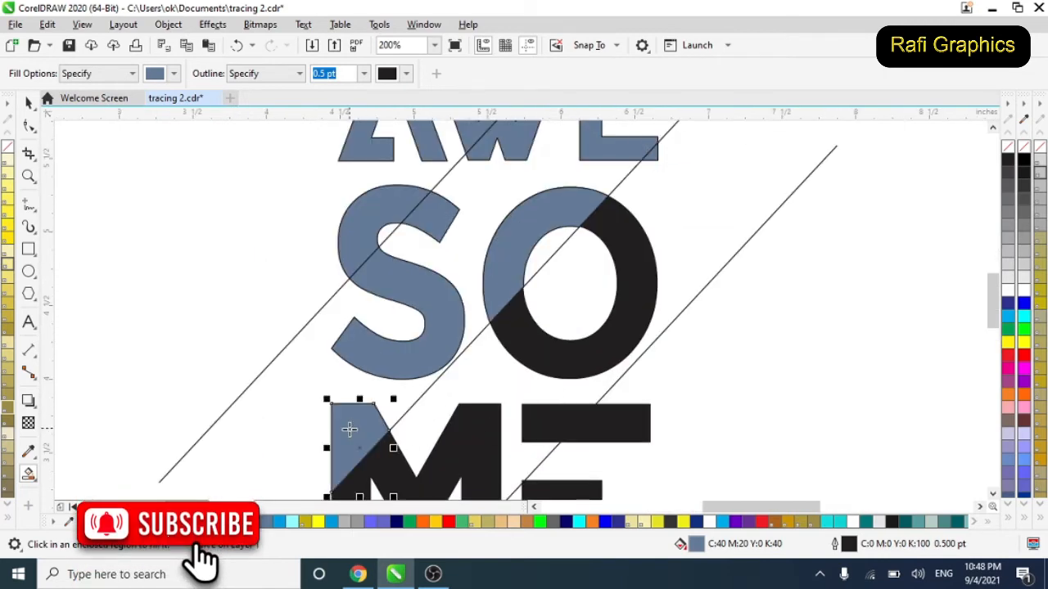
{"action": "left_click", "coordinate": [529, 337]}
Smart Fill all remaining M and E sections of the ME line, including the small corner on the M's middle stem.
{"action": "scroll", "coordinate": [530, 336], "scroll_direction": "down", "scroll_amount": 2}
{"action": "scroll", "coordinate": [399, 337], "scroll_direction": "up", "scroll_amount": 2}
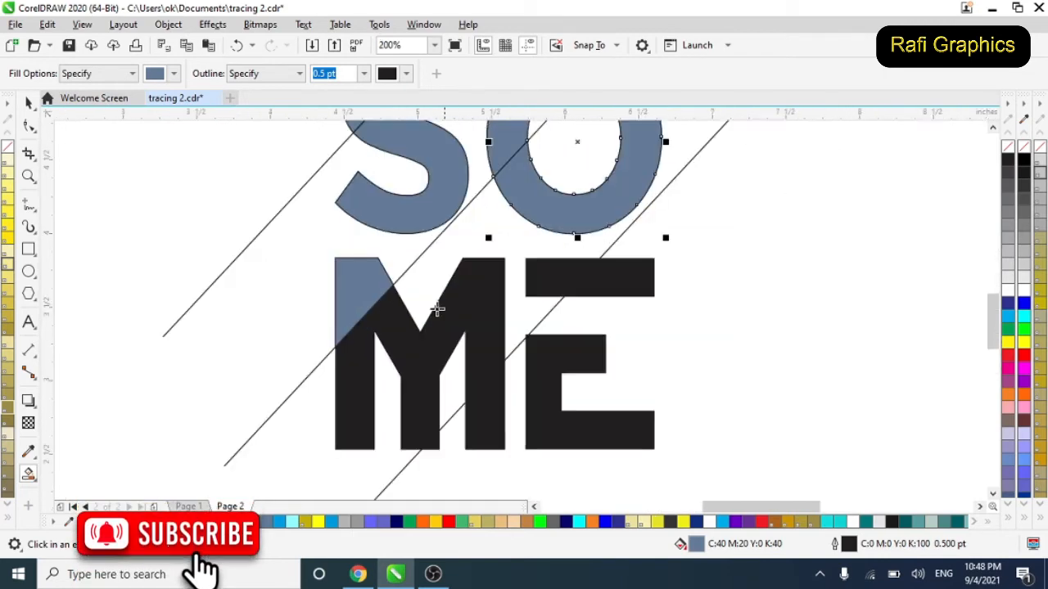
{"action": "left_click", "coordinate": [399, 337]}
{"action": "left_click", "coordinate": [558, 275]}
{"action": "left_click", "coordinate": [613, 281]}
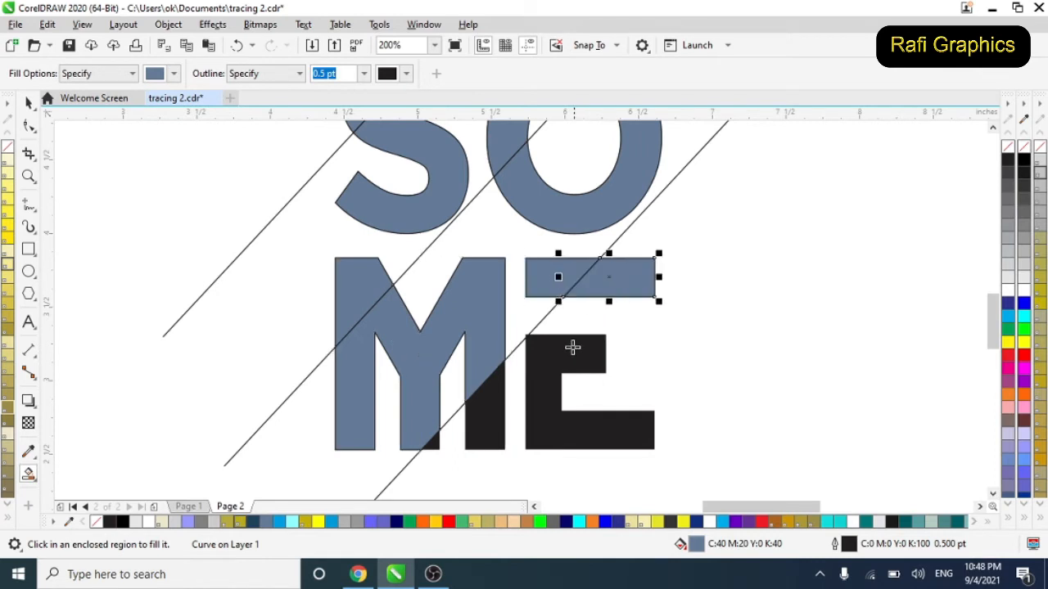
{"action": "left_click", "coordinate": [569, 369]}
{"action": "left_click", "coordinate": [499, 421]}
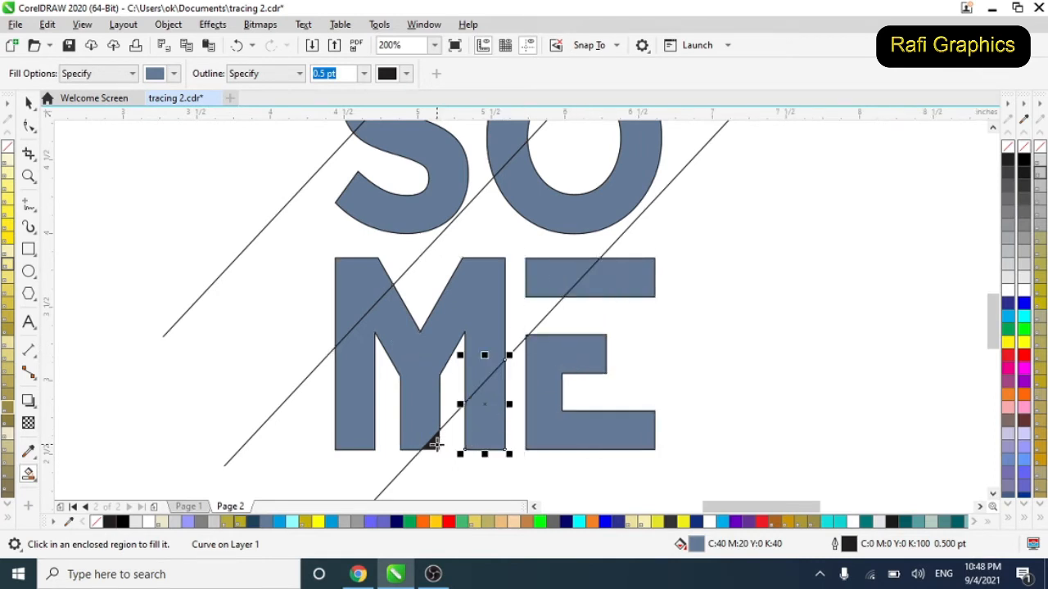
{"action": "left_click", "coordinate": [435, 444]}
{"action": "scroll", "coordinate": [504, 274], "scroll_direction": "down", "scroll_amount": 3}
{"action": "scroll", "coordinate": [496, 248], "scroll_direction": "up", "scroll_amount": 2}
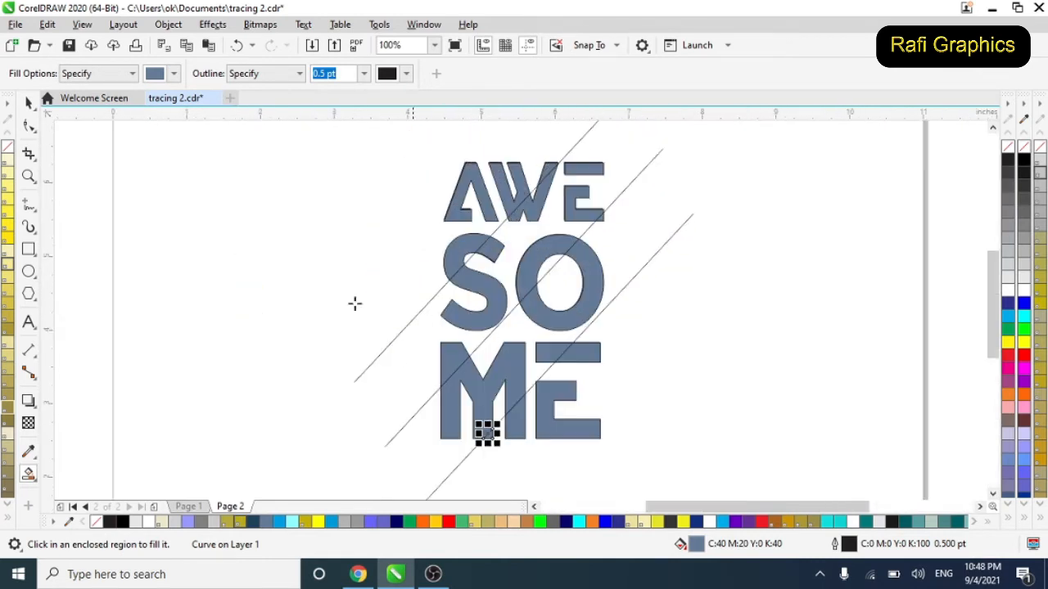
Group the four A, W and S sections that lie above the uppermost diagonal line.
{"action": "left_click", "coordinate": [29, 102]}
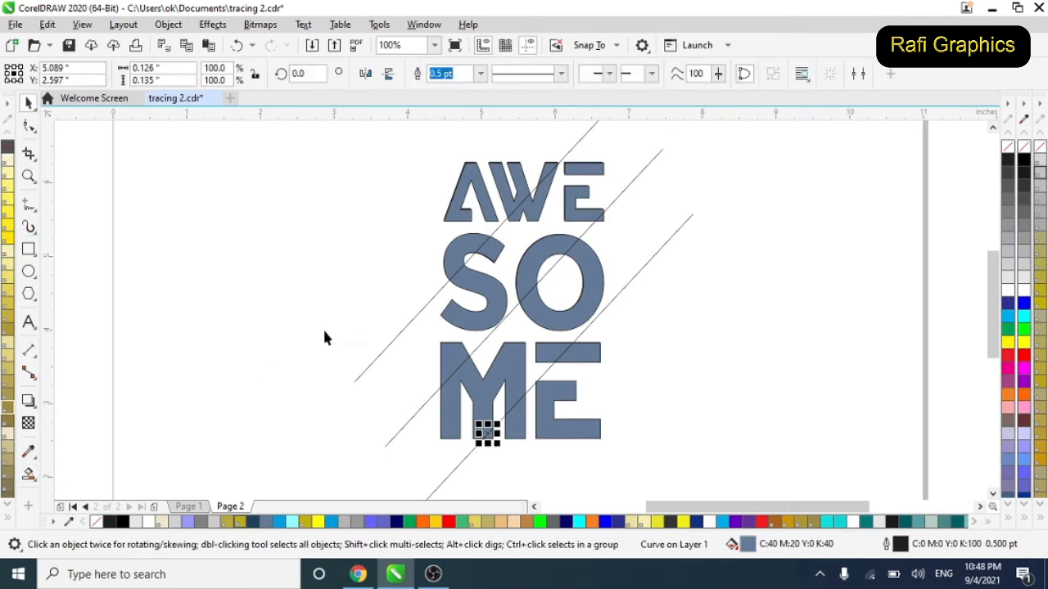
{"action": "scroll", "coordinate": [324, 338], "scroll_direction": "down", "scroll_amount": 1}
{"action": "scroll", "coordinate": [412, 260], "scroll_direction": "up", "scroll_amount": 1}
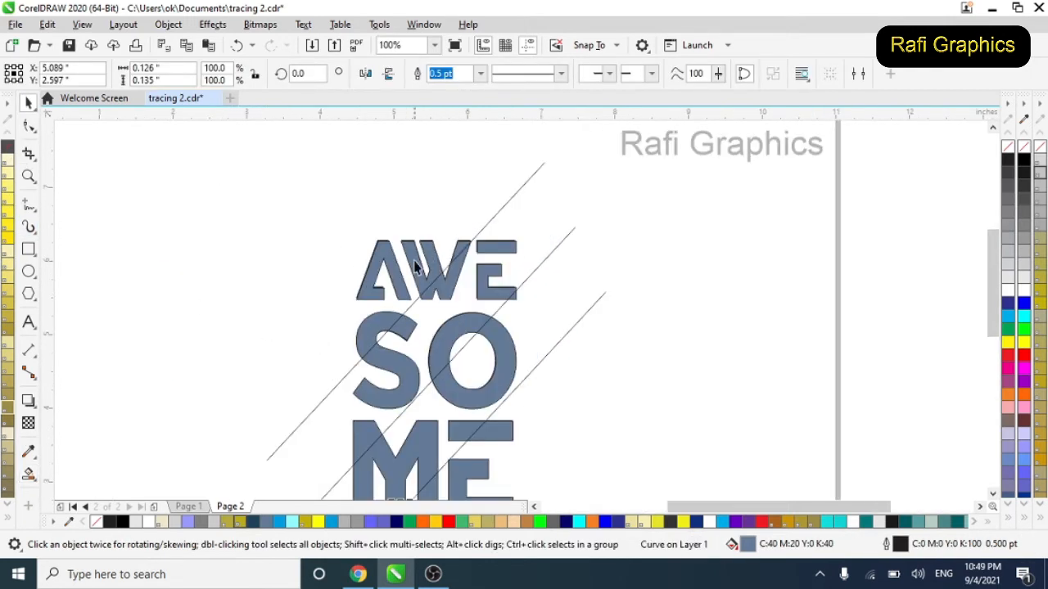
{"action": "scroll", "coordinate": [386, 266], "scroll_direction": "up", "scroll_amount": 1}
{"action": "left_click", "coordinate": [382, 251]}
{"action": "scroll", "coordinate": [447, 260], "scroll_direction": "up", "scroll_amount": 1}
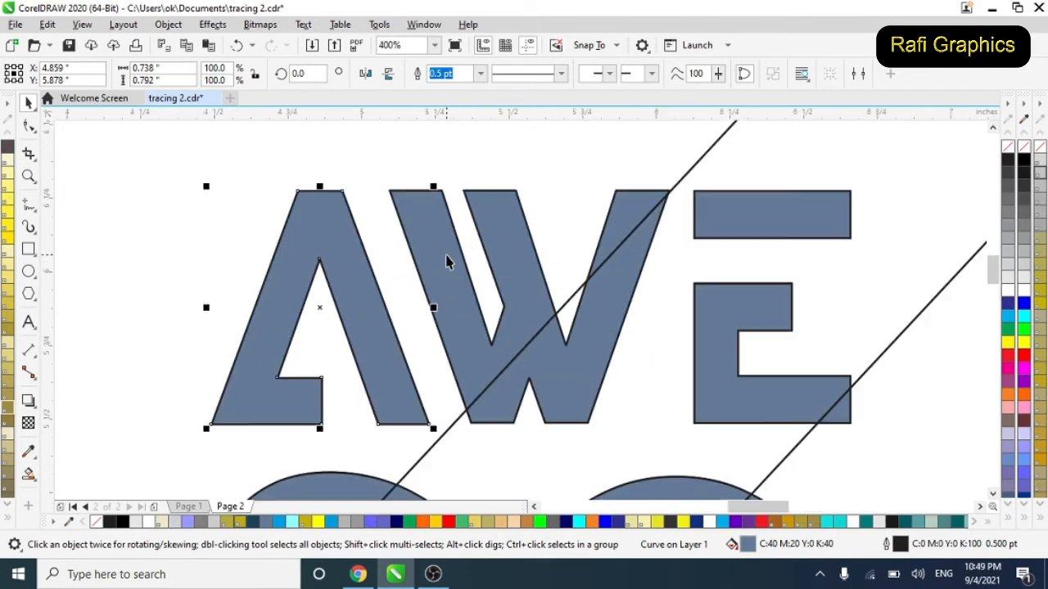
{"action": "left_click", "coordinate": [436, 249]}
{"action": "left_click", "coordinate": [629, 207], "text": "shift"}
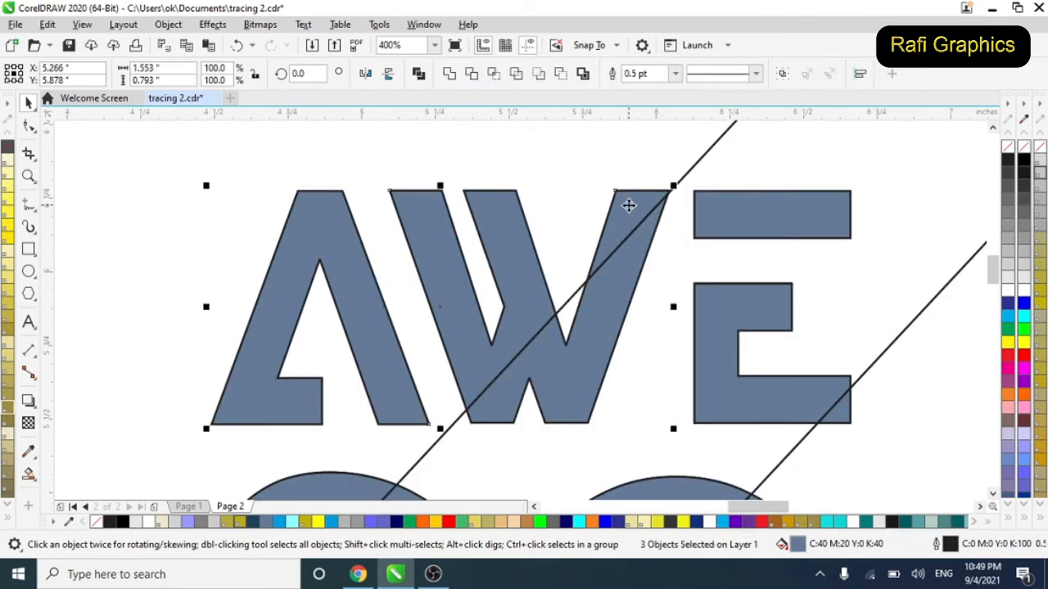
{"action": "left_click", "coordinate": [347, 473], "text": "shift"}
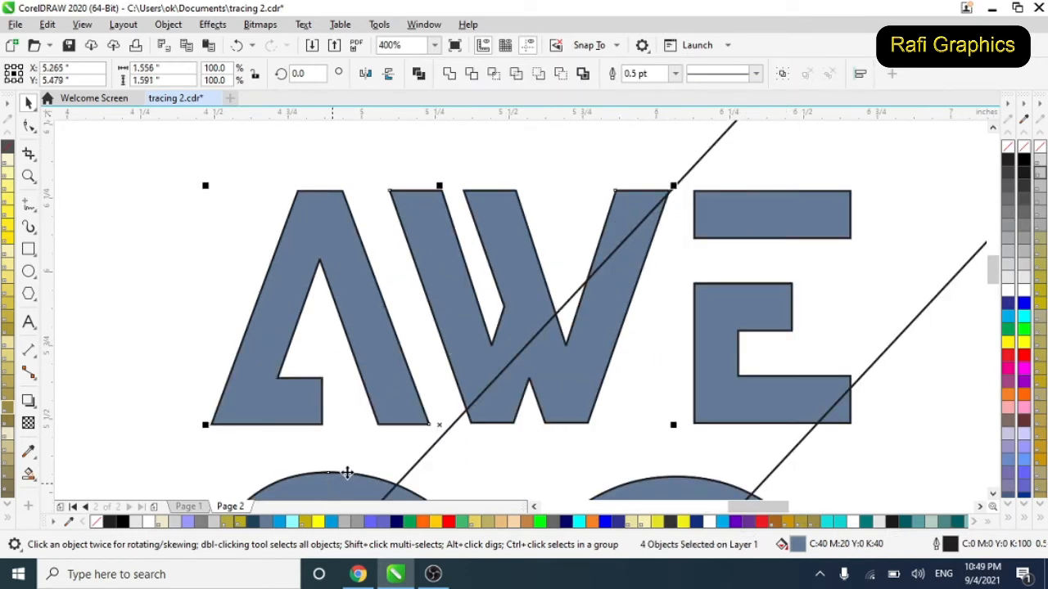
{"action": "left_click", "coordinate": [782, 73]}
{"action": "scroll", "coordinate": [417, 238], "scroll_direction": "down", "scroll_amount": 2}
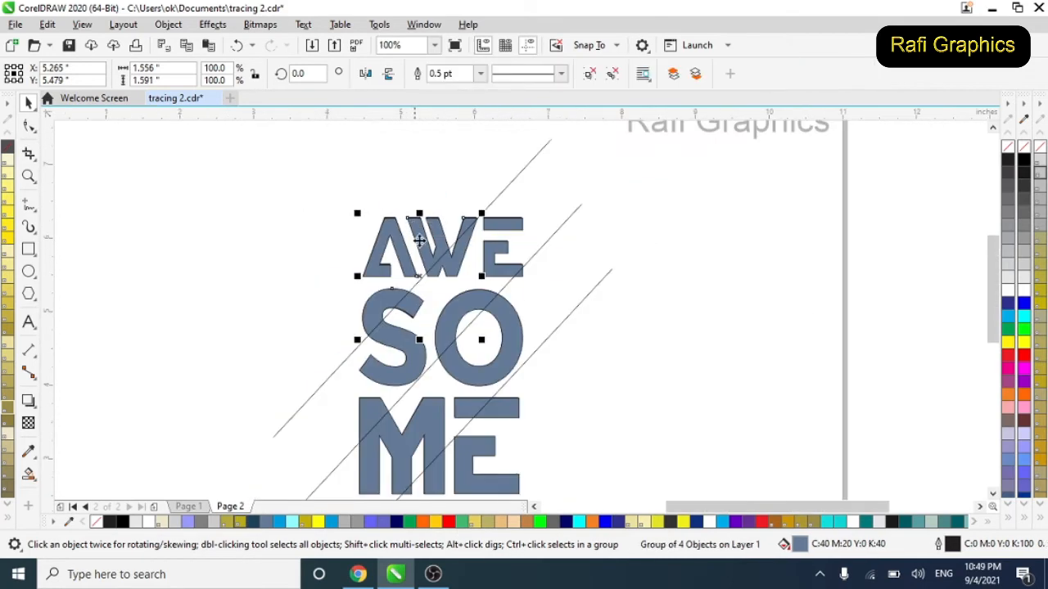
{"action": "scroll", "coordinate": [488, 239], "scroll_direction": "up", "scroll_amount": 1}
{"action": "left_click", "coordinate": [584, 166]}
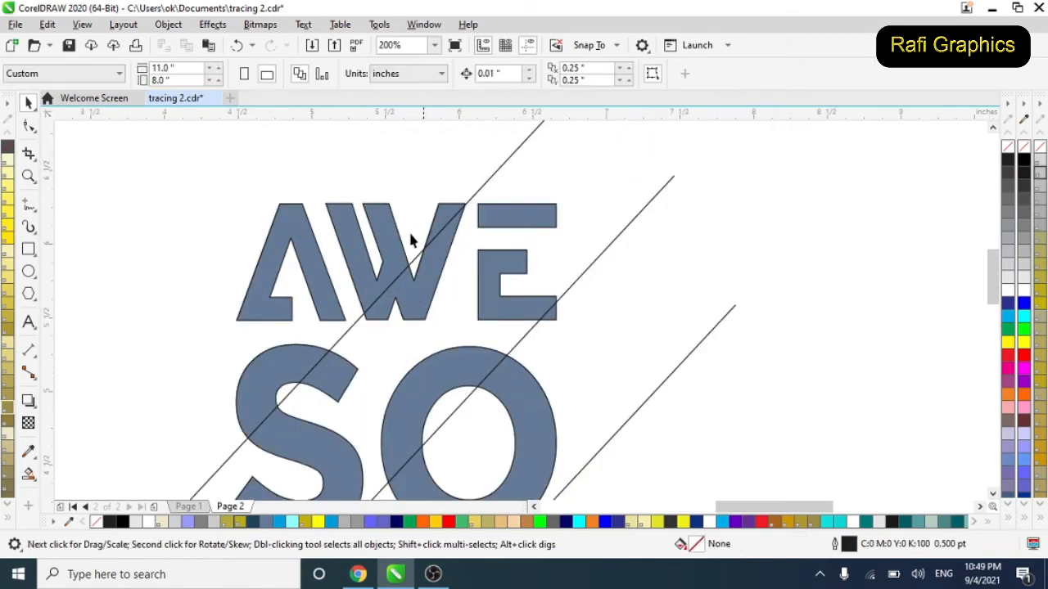
{"action": "left_click", "coordinate": [389, 235]}
{"action": "scroll", "coordinate": [619, 242], "scroll_direction": "down", "scroll_amount": 2}
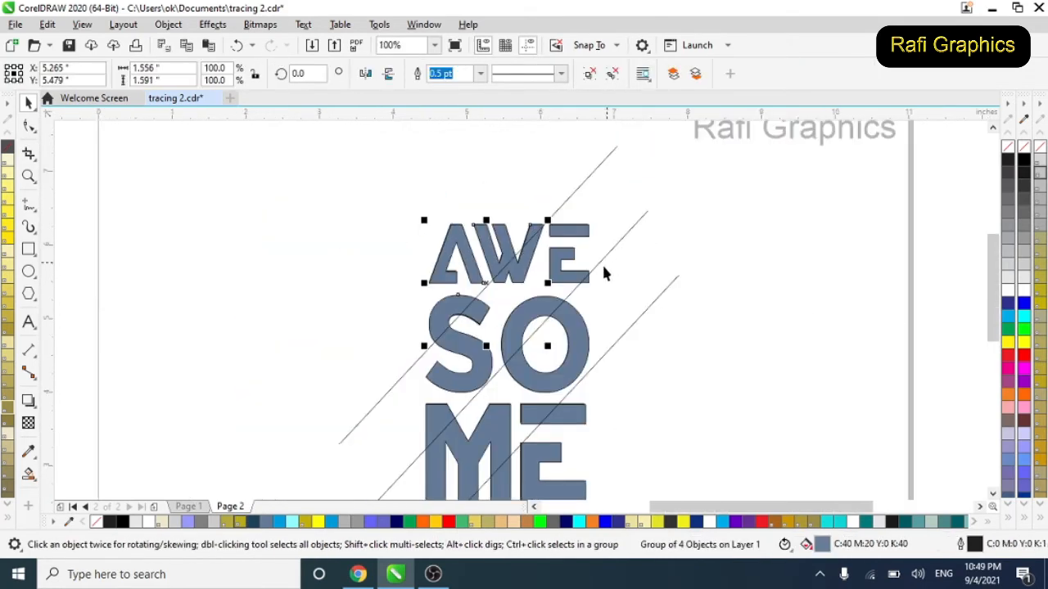
Sample the cyan swatch and apply it to the A, W and S sections above the uppermost diagonal line.
{"action": "left_click", "coordinate": [28, 451]}
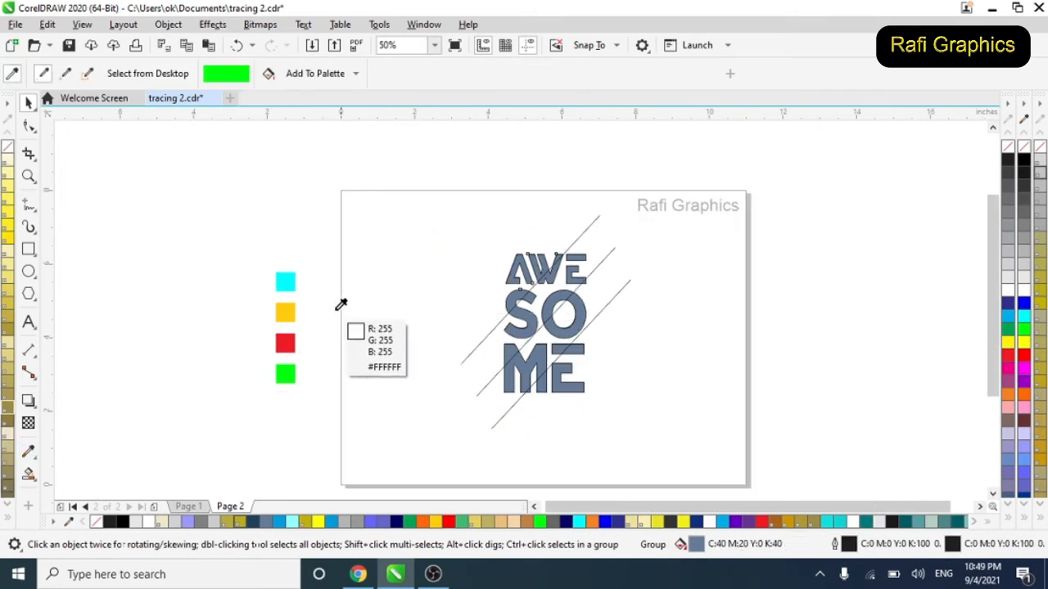
{"action": "left_click", "coordinate": [285, 281]}
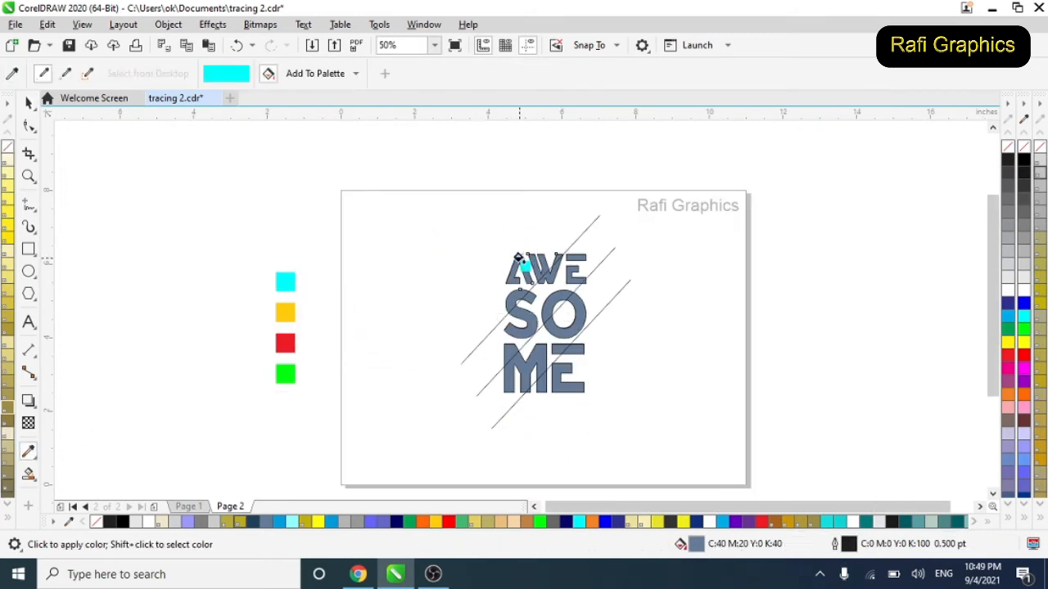
{"action": "left_click", "coordinate": [517, 260]}
{"action": "scroll", "coordinate": [528, 260], "scroll_direction": "up", "scroll_amount": 3}
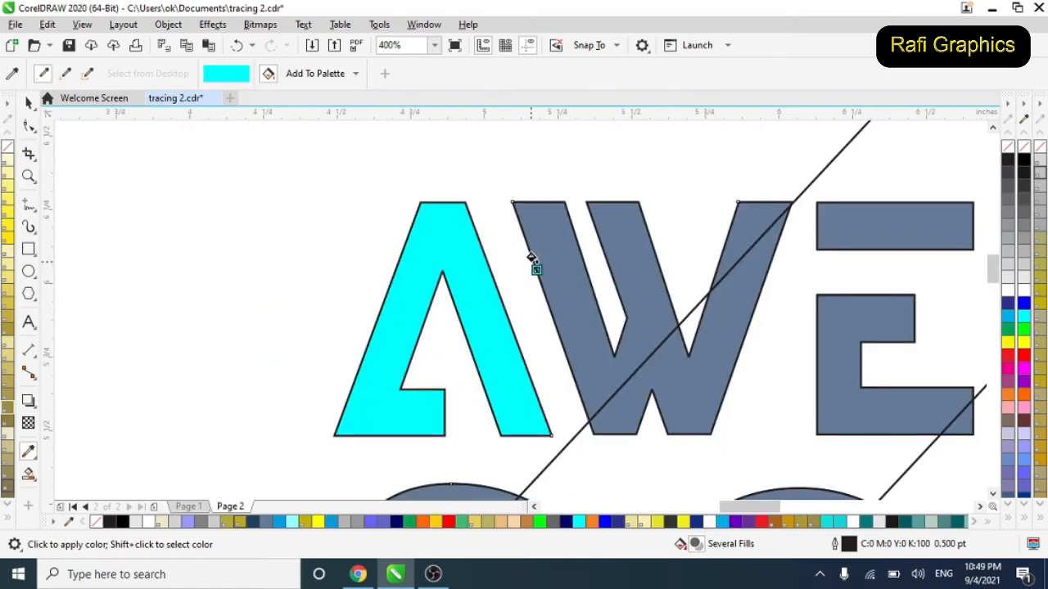
{"action": "left_click", "coordinate": [554, 246]}
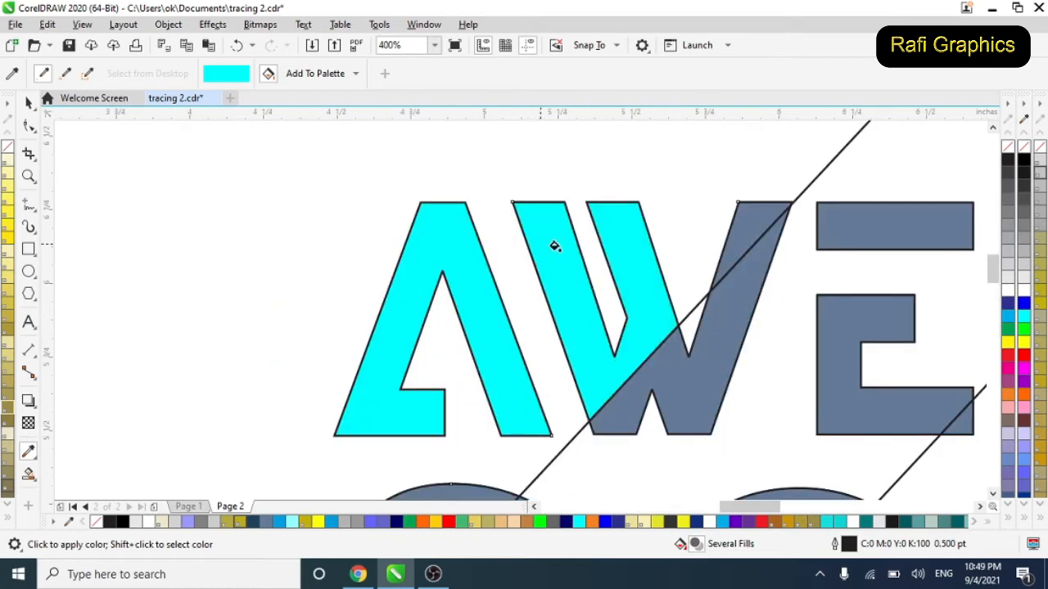
{"action": "left_click", "coordinate": [753, 217]}
{"action": "scroll", "coordinate": [524, 217], "scroll_direction": "down", "scroll_amount": 1}
{"action": "scroll", "coordinate": [513, 215], "scroll_direction": "down", "scroll_amount": 2}
{"action": "scroll", "coordinate": [494, 286], "scroll_direction": "up", "scroll_amount": 2}
{"action": "left_click", "coordinate": [445, 356]}
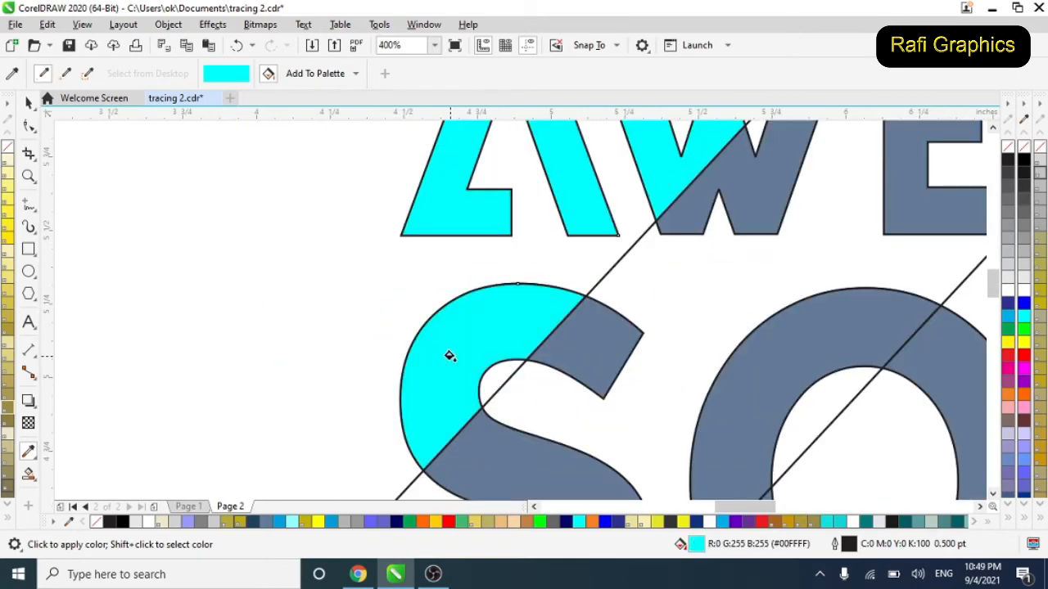
Sample the Deep Yellow swatch and apply it to the W and E sections between the first and second diagonal lines.
{"action": "scroll", "coordinate": [374, 274], "scroll_direction": "down", "scroll_amount": 2}
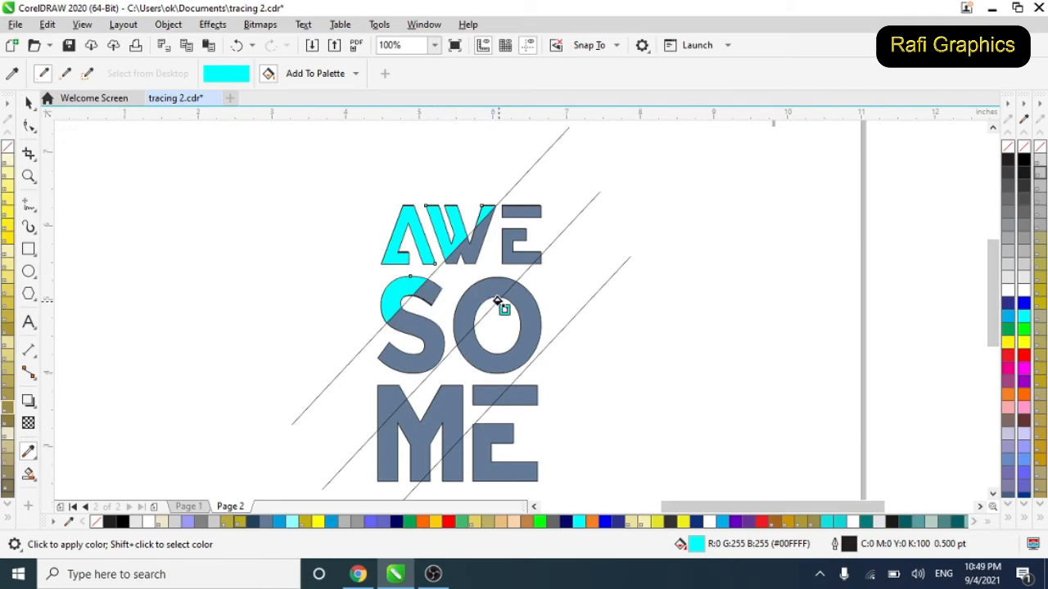
{"action": "scroll", "coordinate": [503, 304], "scroll_direction": "down", "scroll_amount": 1}
{"action": "key", "text": "space"}
{"action": "key", "text": "space"}
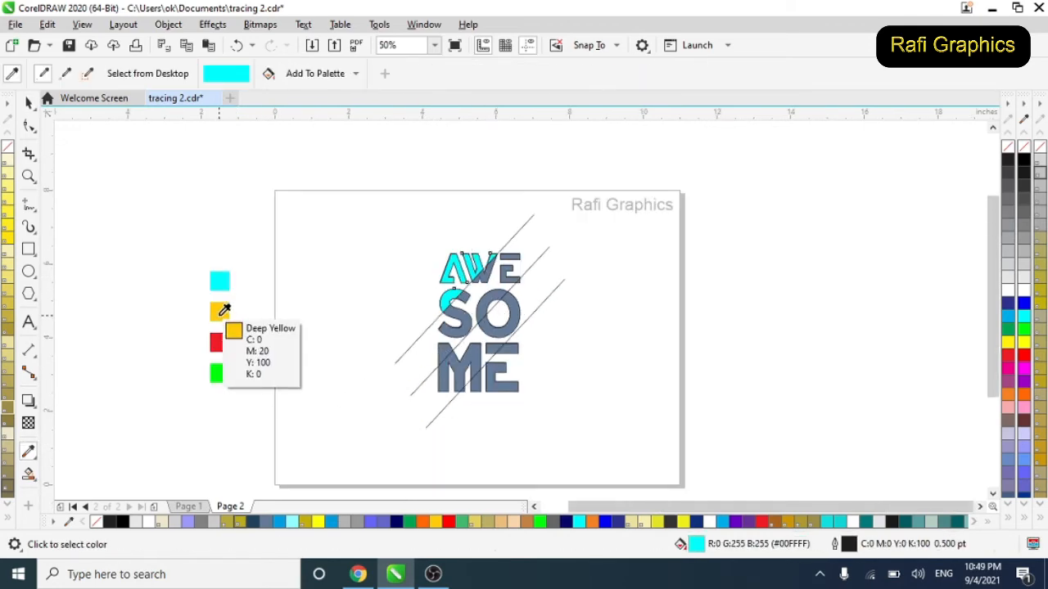
{"action": "left_click", "coordinate": [222, 312]}
{"action": "scroll", "coordinate": [480, 275], "scroll_direction": "up", "scroll_amount": 3}
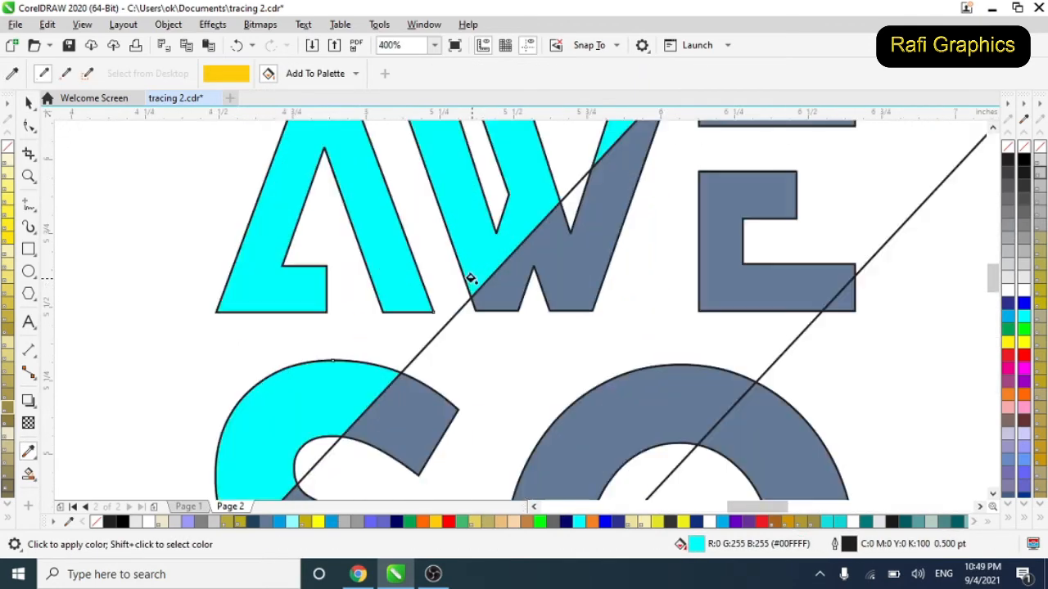
{"action": "left_click", "coordinate": [566, 260]}
{"action": "scroll", "coordinate": [566, 260], "scroll_direction": "down", "scroll_amount": 1}
{"action": "left_click", "coordinate": [649, 187]}
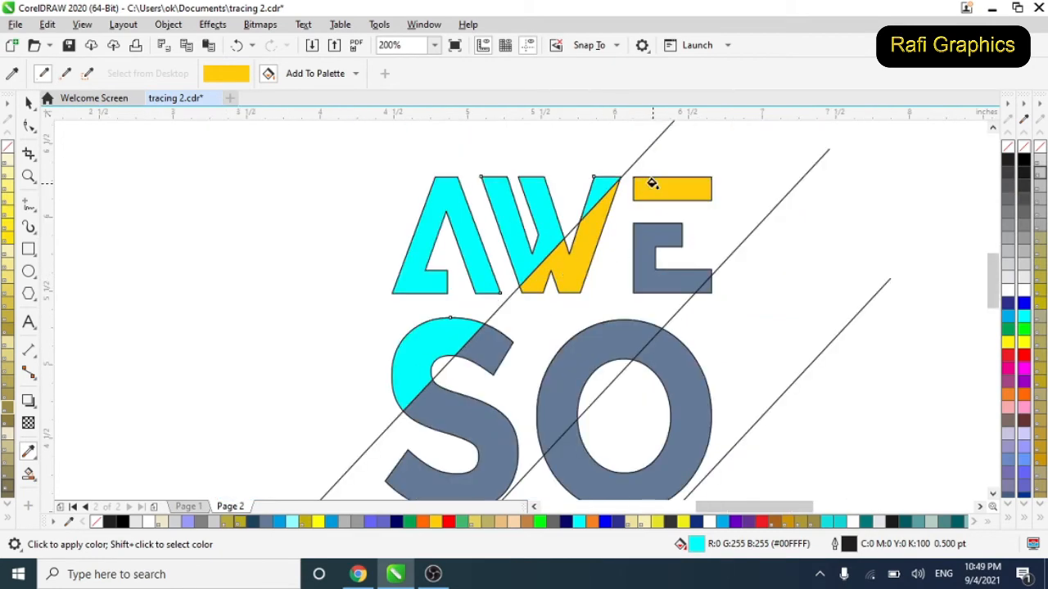
{"action": "left_click", "coordinate": [642, 244]}
Apply the sampled yellow to the two remaining S sections and the O's upper-left section.
{"action": "left_click", "coordinate": [479, 348]}
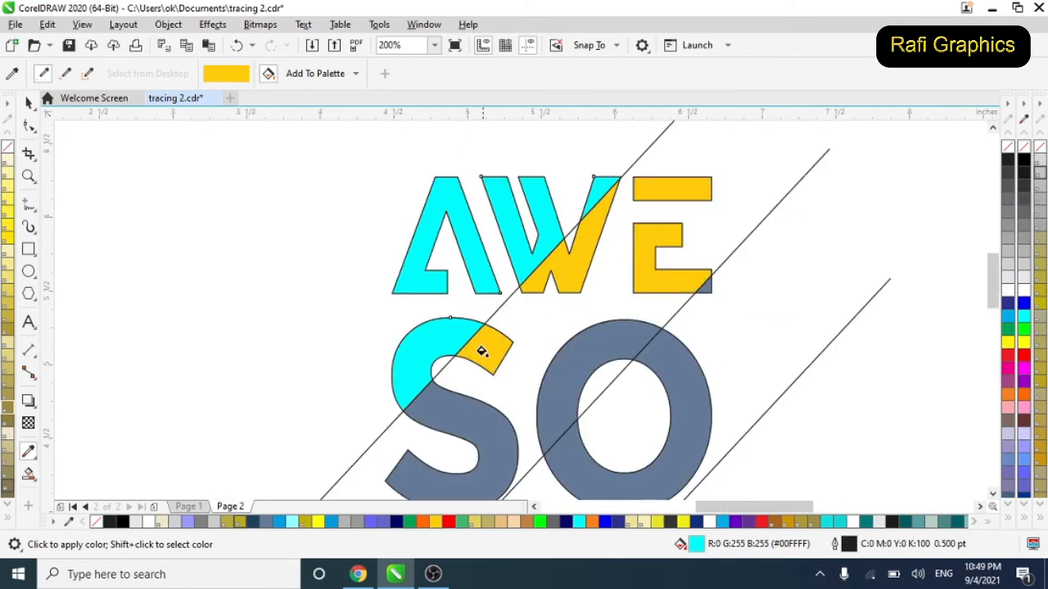
{"action": "left_click", "coordinate": [472, 401]}
{"action": "left_click", "coordinate": [572, 366]}
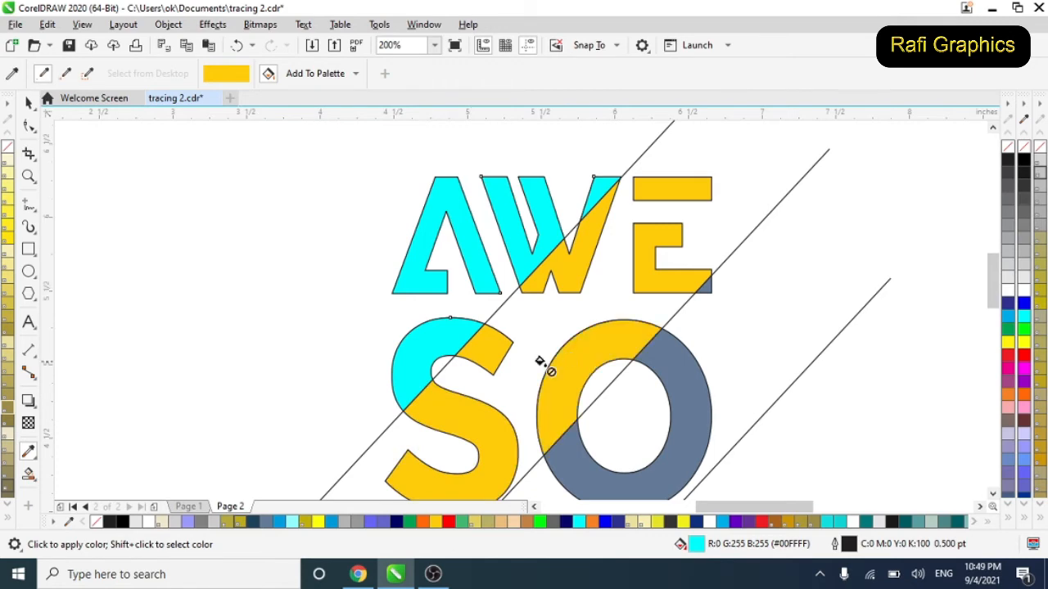
Sample the red swatch and apply it to the upper E's corner and the O's section between the second and third diagonal lines.
{"action": "scroll", "coordinate": [473, 315], "scroll_direction": "down", "scroll_amount": 2}
{"action": "scroll", "coordinate": [456, 370], "scroll_direction": "up", "scroll_amount": 1}
{"action": "scroll", "coordinate": [491, 327], "scroll_direction": "down", "scroll_amount": 1}
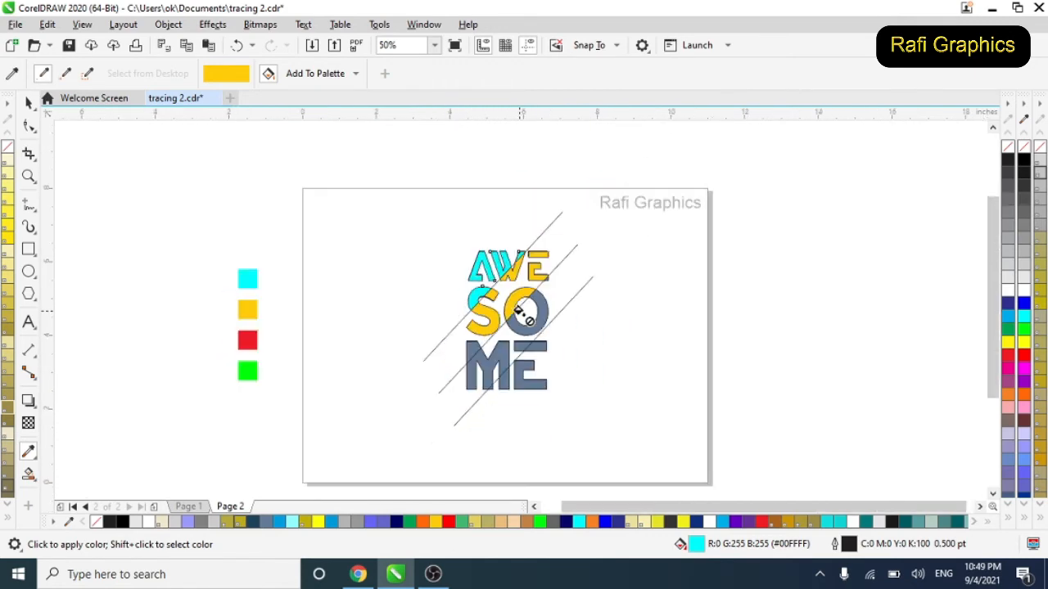
{"action": "left_click", "coordinate": [247, 341], "text": "shift"}
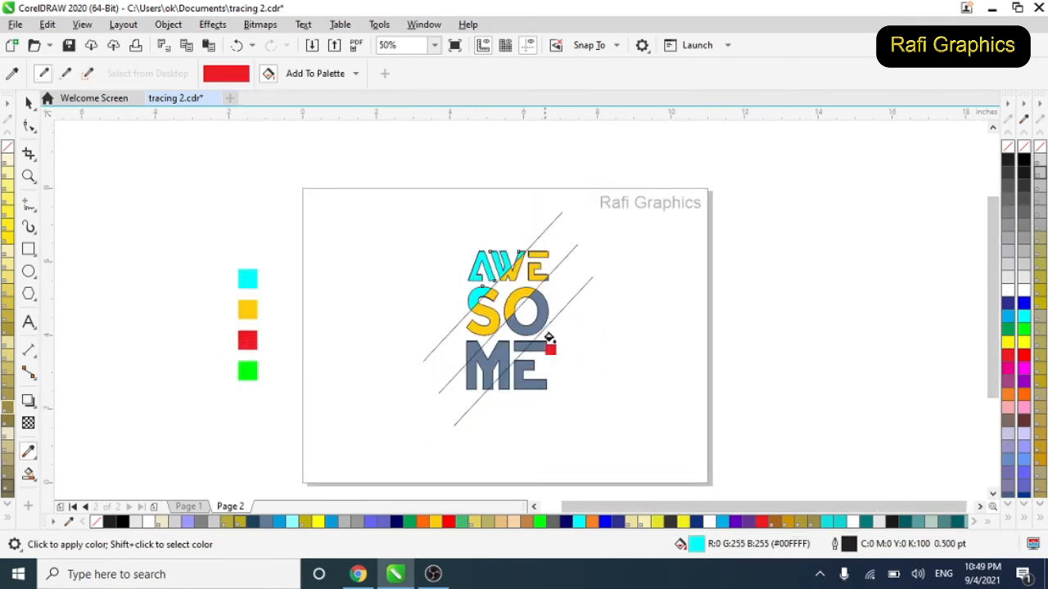
{"action": "scroll", "coordinate": [533, 294], "scroll_direction": "up", "scroll_amount": 1}
{"action": "scroll", "coordinate": [533, 294], "scroll_direction": "up", "scroll_amount": 3}
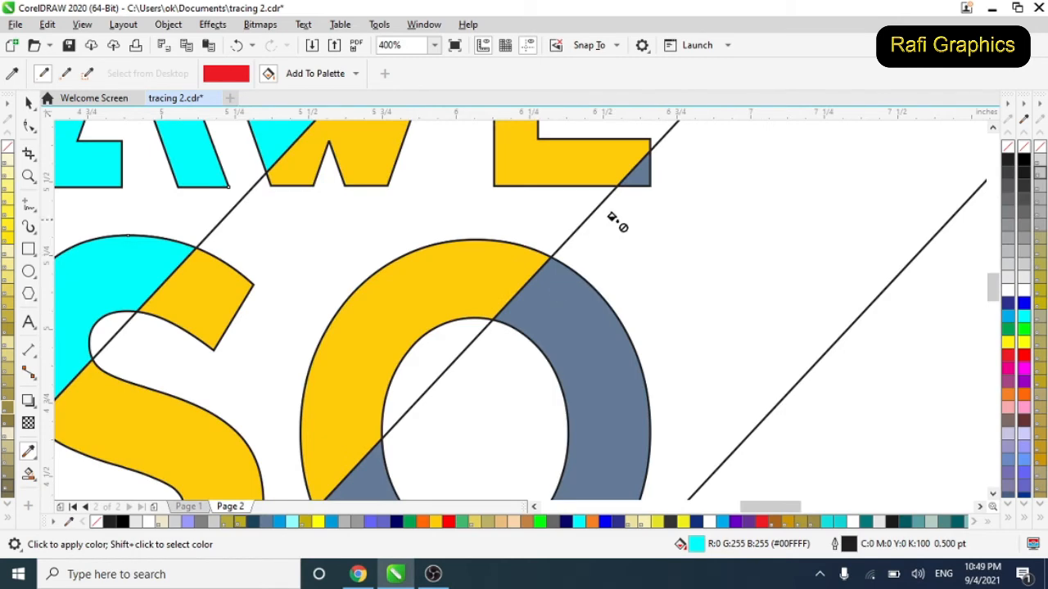
{"action": "left_click", "coordinate": [644, 174]}
{"action": "left_click", "coordinate": [607, 350]}
Apply the sampled red to the M and lower E sections between the second and third diagonal lines.
{"action": "scroll", "coordinate": [585, 274], "scroll_direction": "down", "scroll_amount": 2}
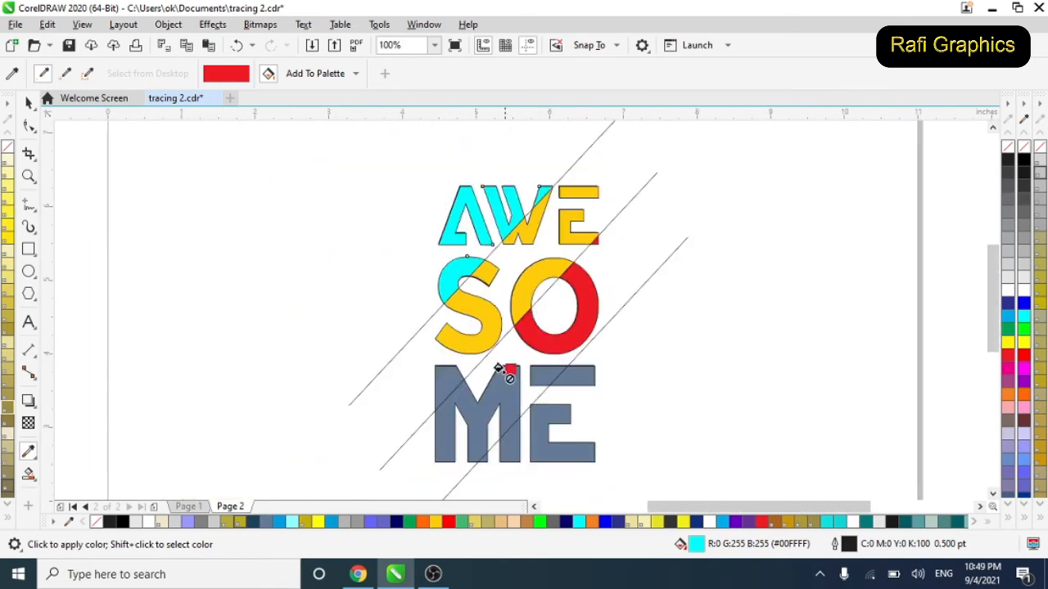
{"action": "left_click", "coordinate": [463, 400]}
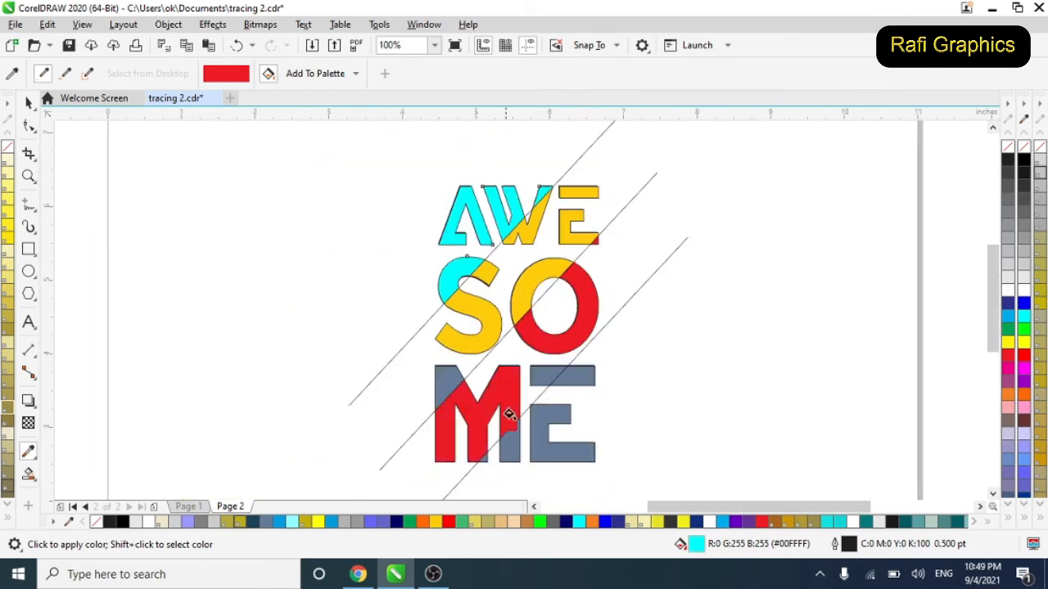
{"action": "left_click", "coordinate": [536, 373]}
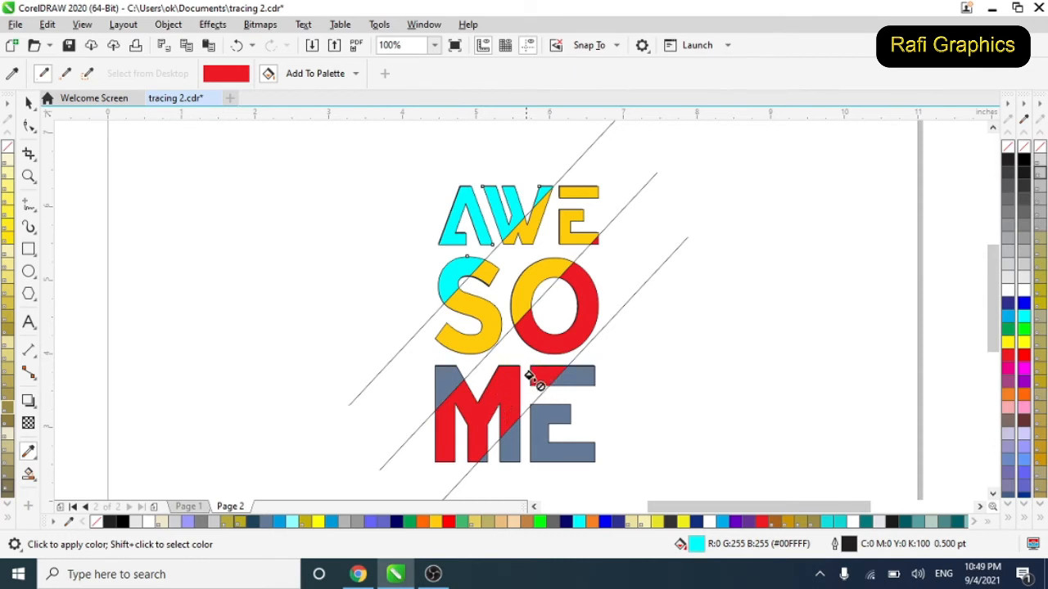
Sample the yellow swatch and apply it to the M's upper-left section above the second diagonal line.
{"action": "scroll", "coordinate": [535, 376], "scroll_direction": "down", "scroll_amount": 1}
{"action": "left_click", "coordinate": [270, 337]}
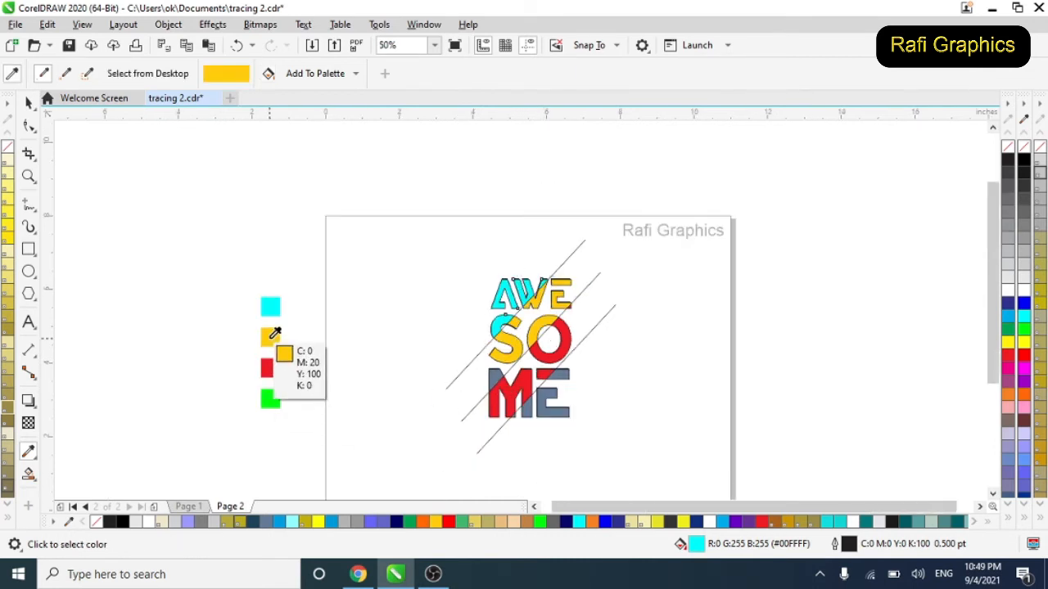
{"action": "scroll", "coordinate": [490, 373], "scroll_direction": "up", "scroll_amount": 2}
{"action": "left_click", "coordinate": [509, 399]}
{"action": "scroll", "coordinate": [442, 350], "scroll_direction": "down", "scroll_amount": 2}
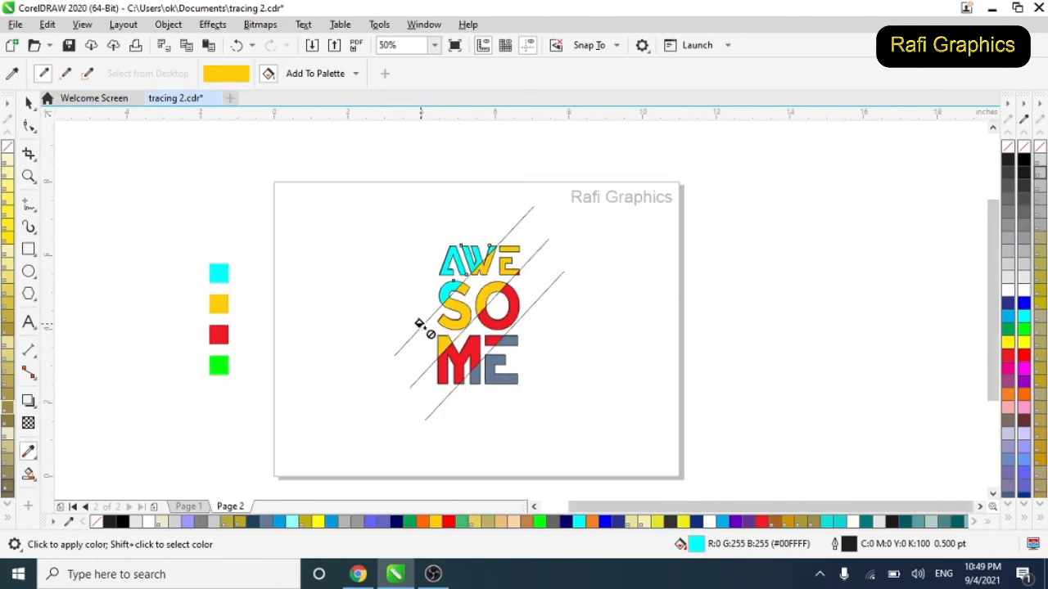
Sample the green swatch and apply it to the M and lower E sections below the third diagonal line.
{"action": "scroll", "coordinate": [357, 409], "scroll_direction": "up", "scroll_amount": 1}
{"action": "scroll", "coordinate": [485, 354], "scroll_direction": "down", "scroll_amount": 1}
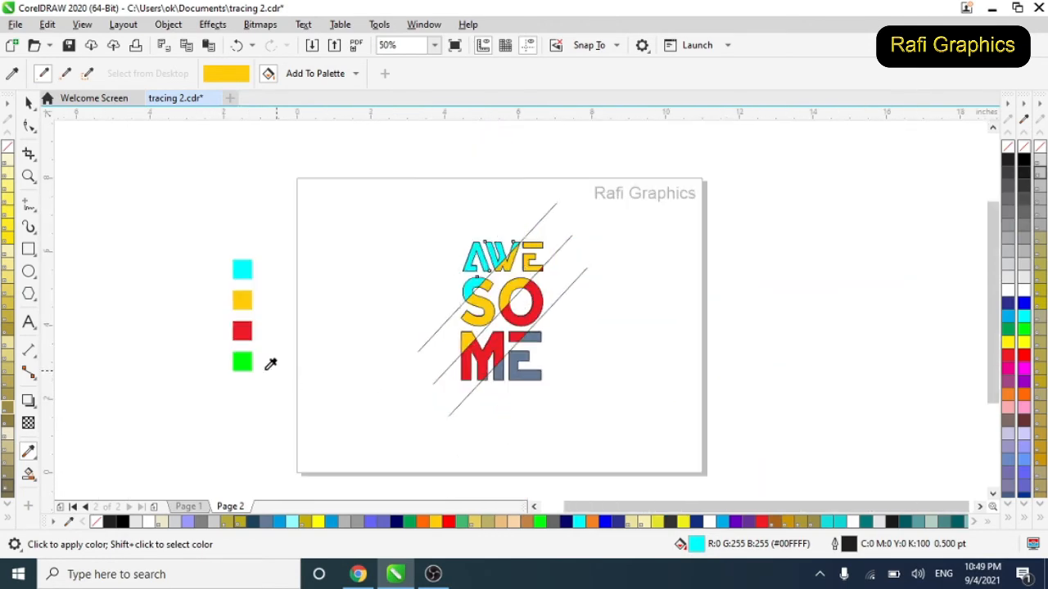
{"action": "left_click", "coordinate": [243, 361]}
{"action": "scroll", "coordinate": [481, 365], "scroll_direction": "up", "scroll_amount": 3}
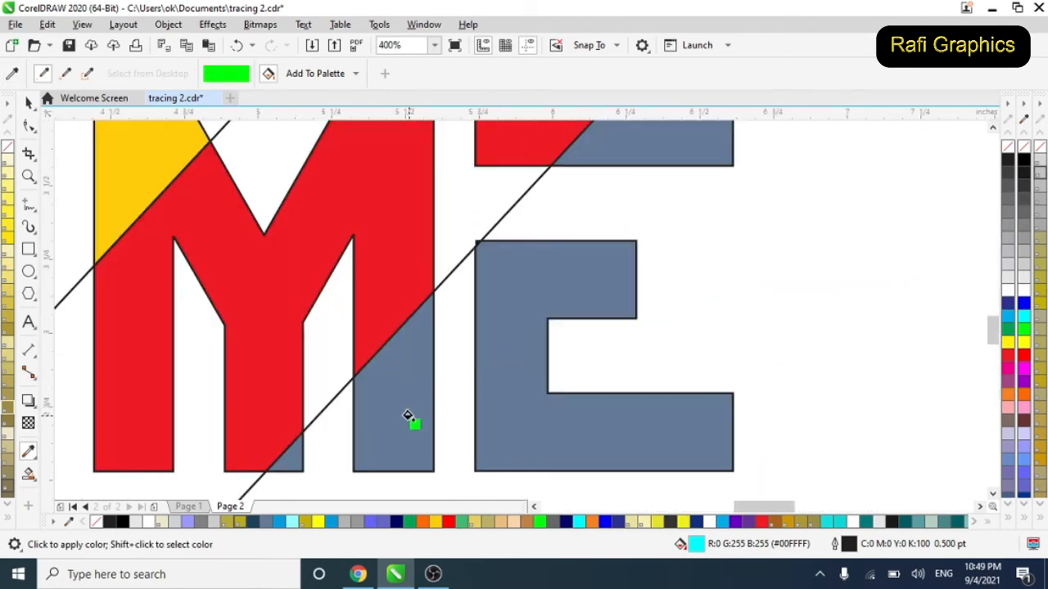
{"action": "left_click", "coordinate": [409, 420]}
{"action": "left_click", "coordinate": [292, 455]}
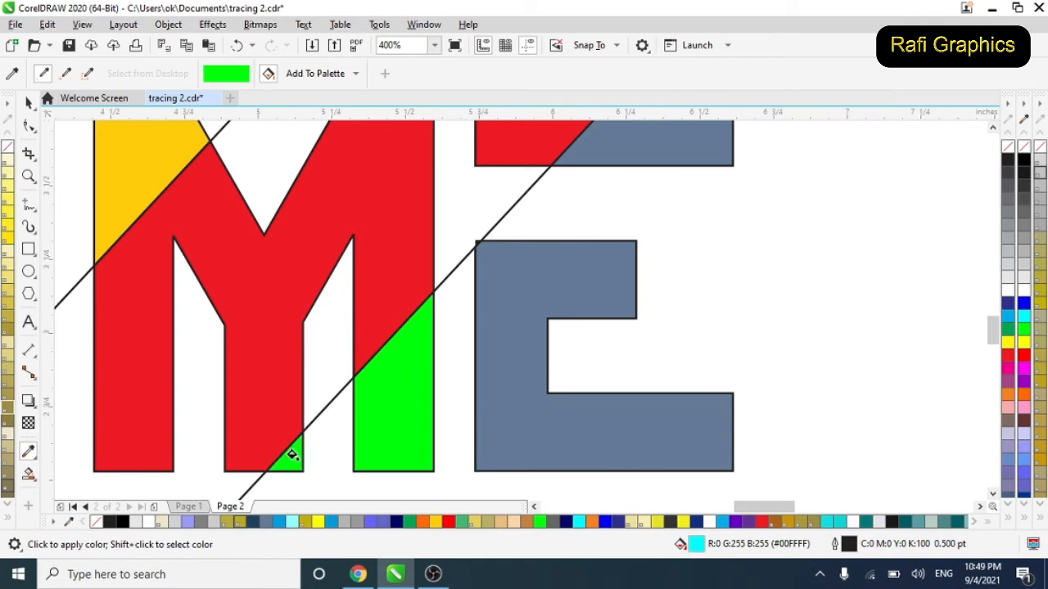
{"action": "left_click", "coordinate": [532, 401]}
{"action": "scroll", "coordinate": [613, 241], "scroll_direction": "down", "scroll_amount": 3}
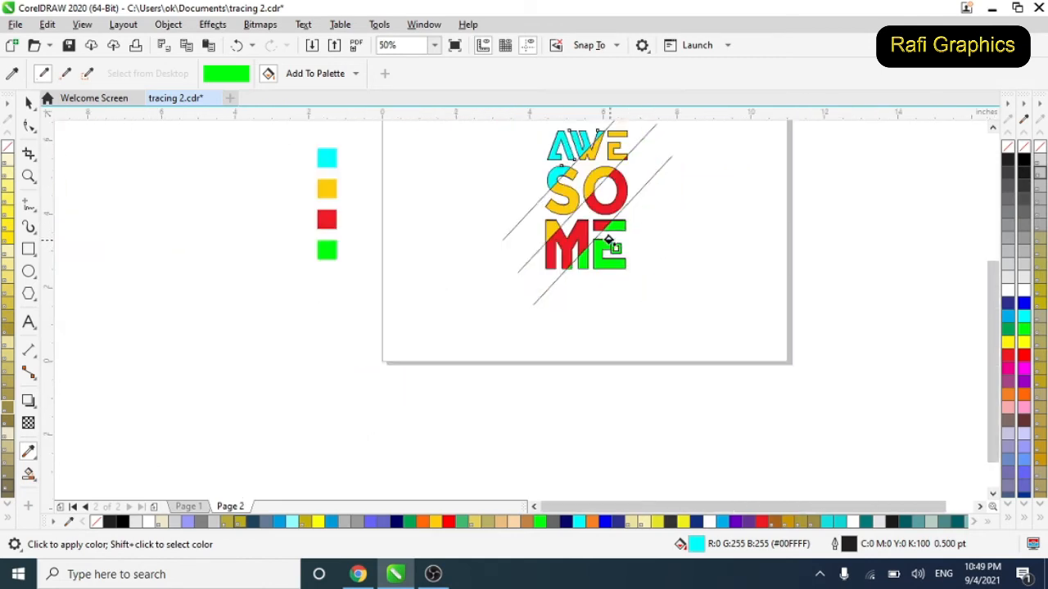
Delete the three diagonal dividing lines crossing the AWESOME lettering.
{"action": "scroll", "coordinate": [575, 297], "scroll_direction": "down", "scroll_amount": 1}
{"action": "scroll", "coordinate": [592, 214], "scroll_direction": "up", "scroll_amount": 1}
{"action": "scroll", "coordinate": [592, 214], "scroll_direction": "up", "scroll_amount": 1}
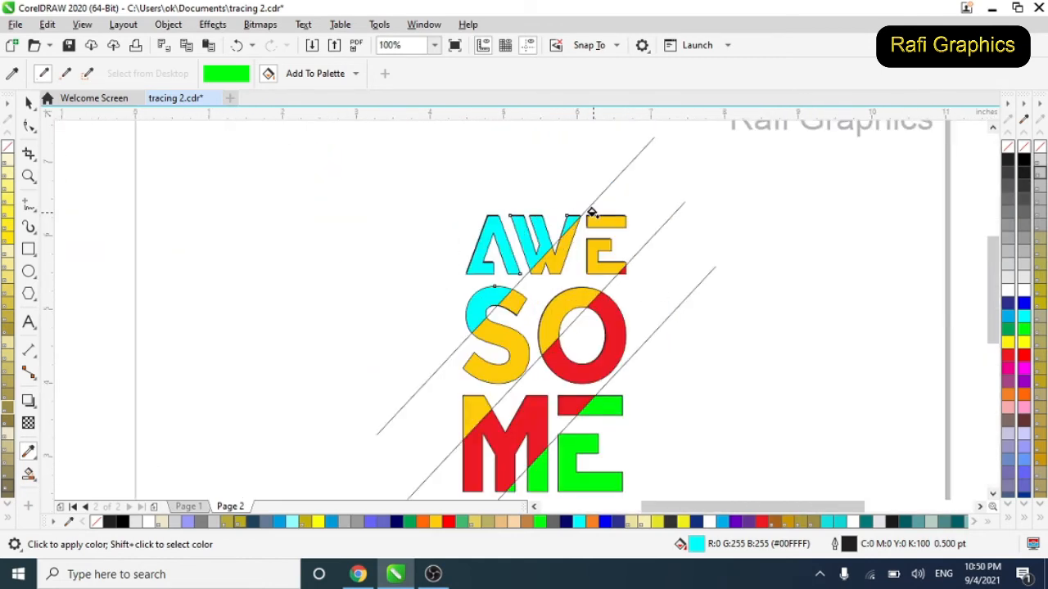
{"action": "left_click", "coordinate": [28, 102]}
{"action": "left_click", "coordinate": [628, 168]}
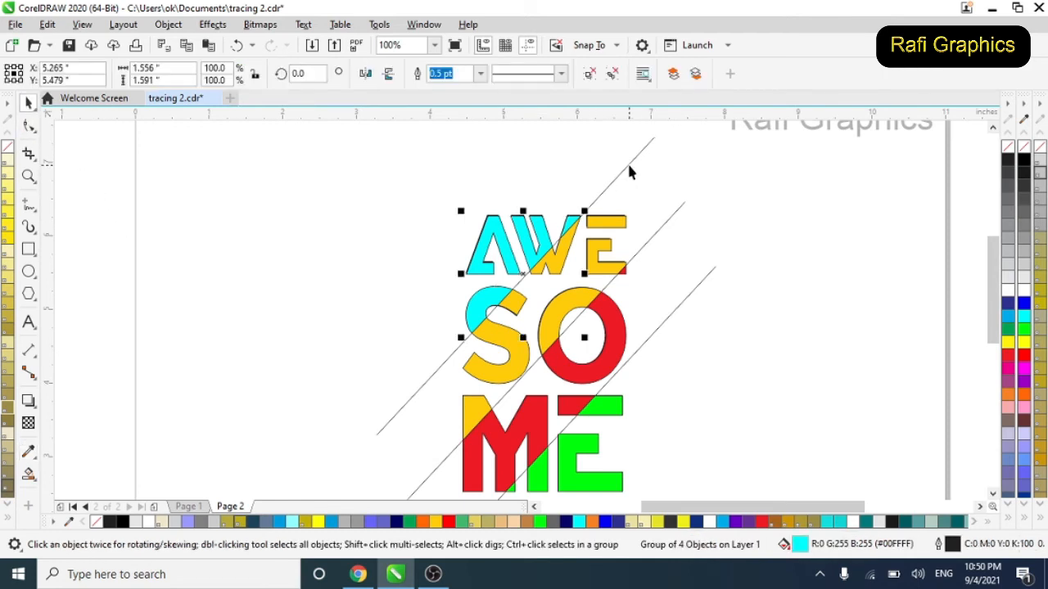
{"action": "key", "text": "Delete"}
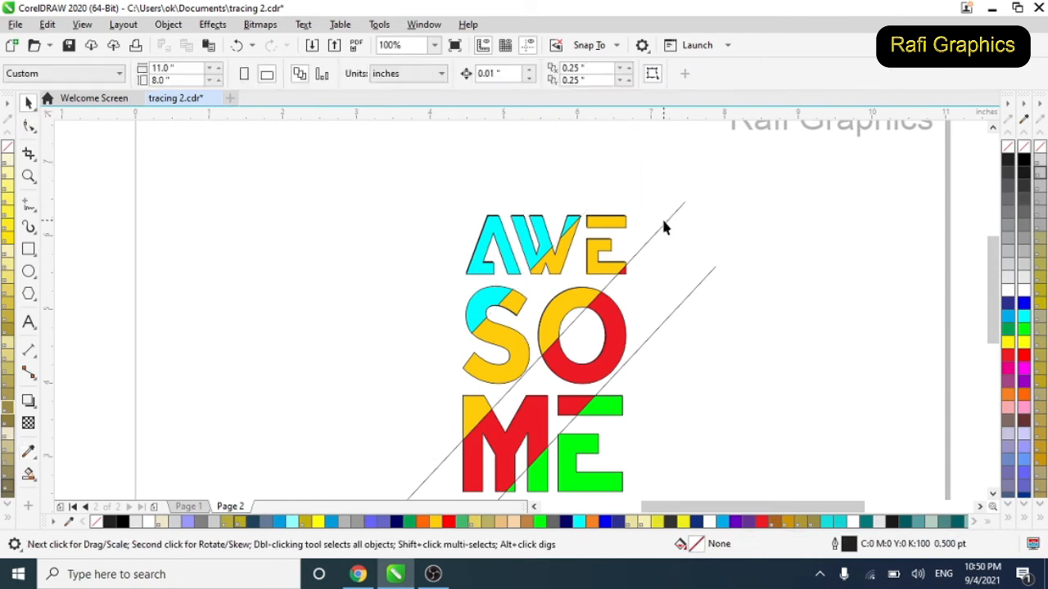
{"action": "left_click", "coordinate": [664, 221]}
{"action": "key", "text": "Delete"}
{"action": "left_click", "coordinate": [688, 295]}
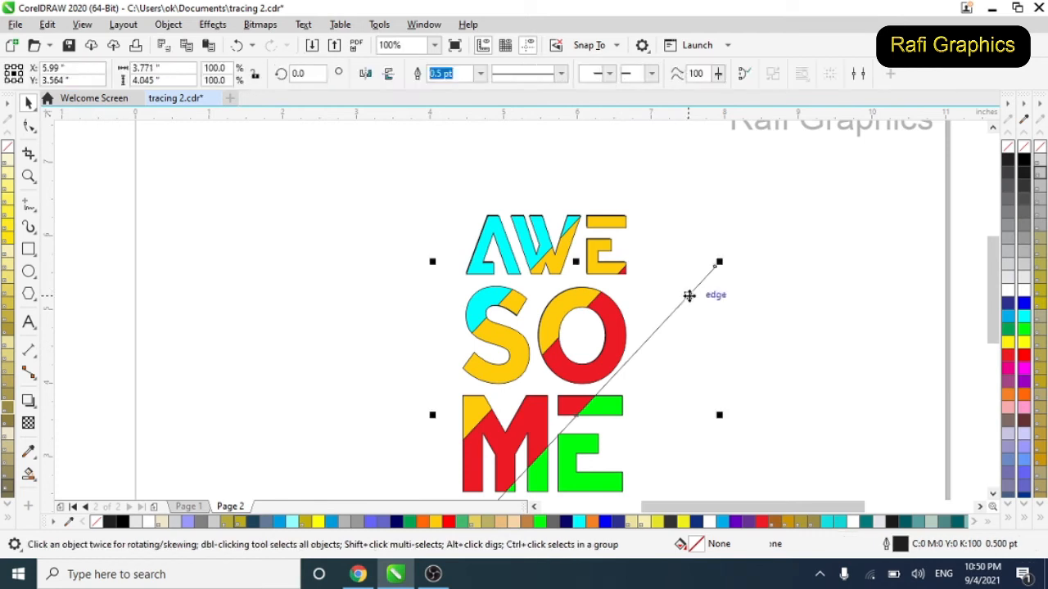
{"action": "key", "text": "Delete"}
Select the whole AWESOME lettering and remove its outlines.
{"action": "key", "text": "F3"}
{"action": "left_click_drag", "start_coordinate": [599, 403], "coordinate": [622, 423]}
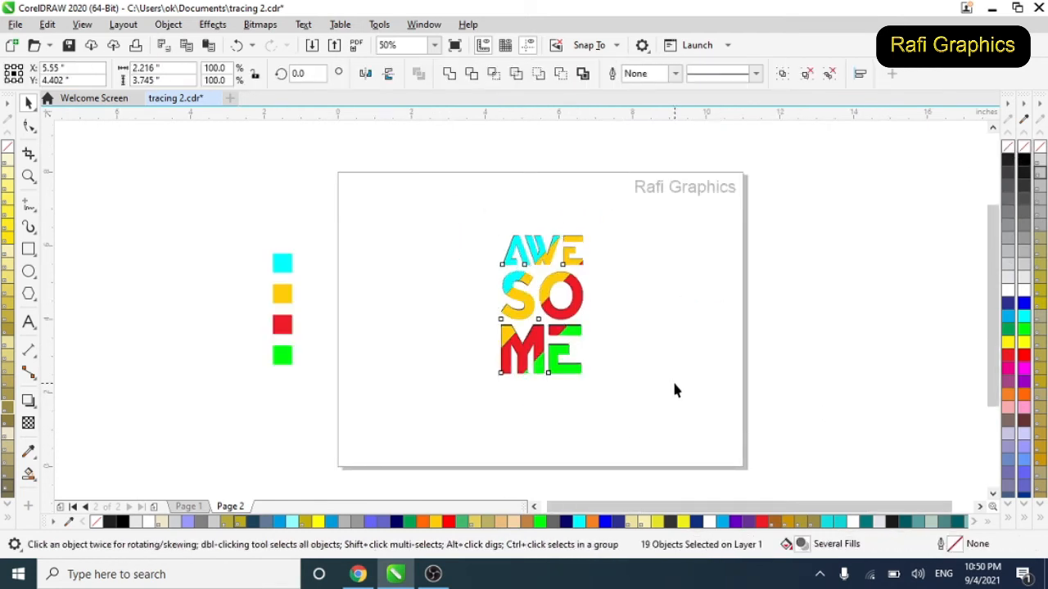
{"action": "left_click", "coordinate": [573, 385]}
Enlarge the whole AWESOME lettering to about 133.4% and move it up on the page.
{"action": "left_click_drag", "start_coordinate": [467, 194], "coordinate": [624, 420]}
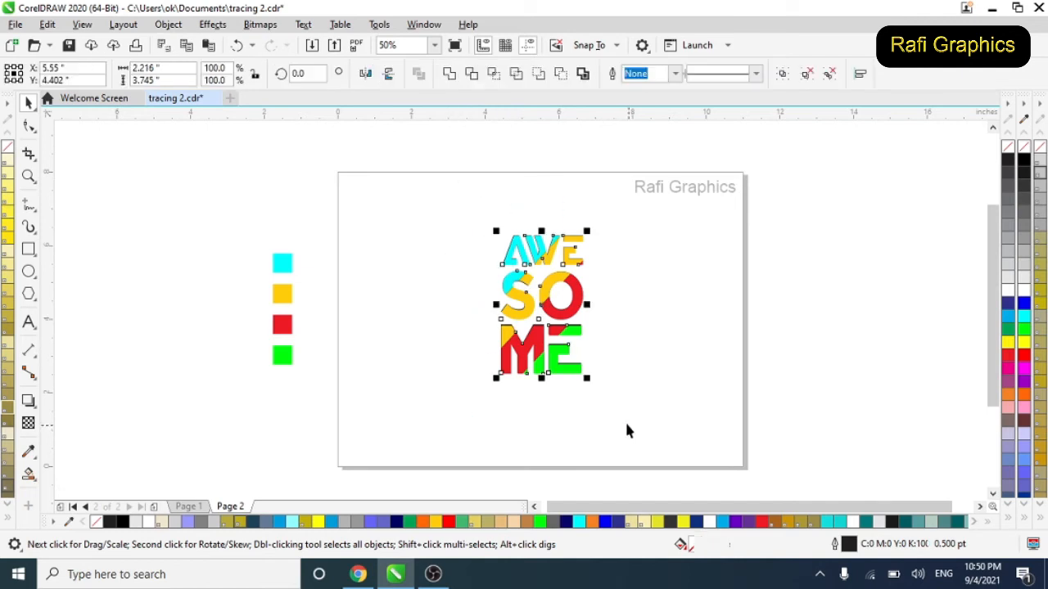
{"action": "left_click_drag", "start_coordinate": [593, 382], "coordinate": [627, 429]}
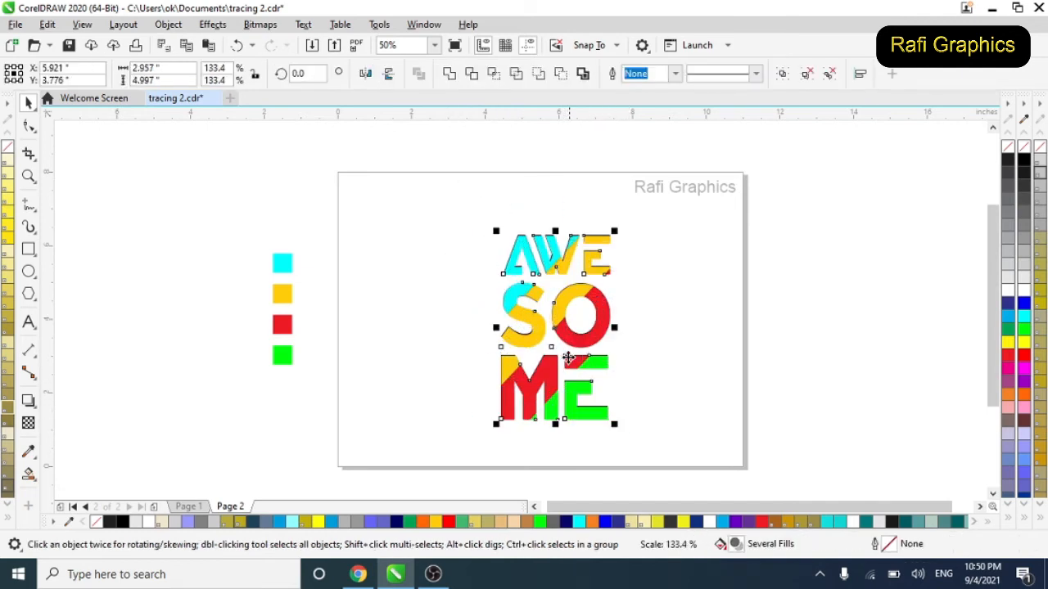
{"action": "left_click", "coordinate": [444, 313]}
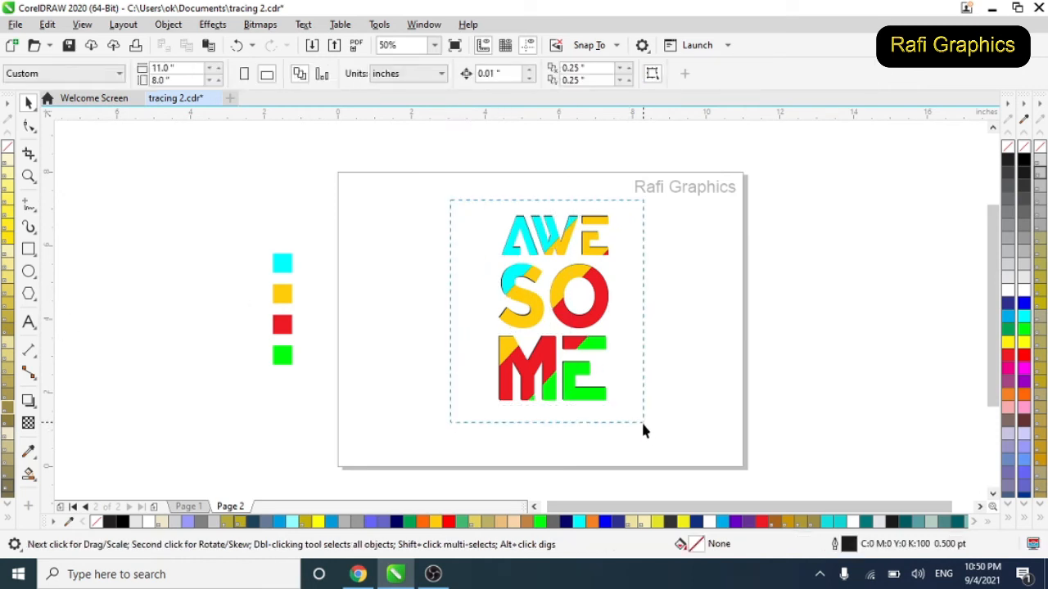
{"action": "left_click_drag", "start_coordinate": [643, 425], "coordinate": [643, 425]}
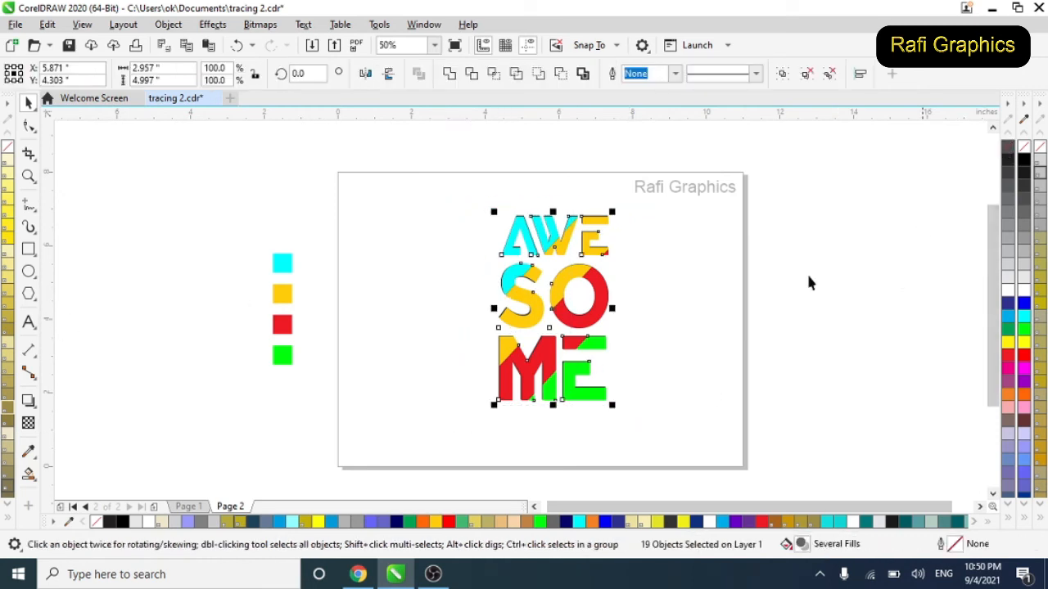
{"action": "left_click", "coordinate": [653, 365]}
Pull the original black ME text out from behind the colored sections and delete it.
{"action": "scroll", "coordinate": [566, 378], "scroll_direction": "up", "scroll_amount": 2}
{"action": "scroll", "coordinate": [568, 340], "scroll_direction": "up", "scroll_amount": 3}
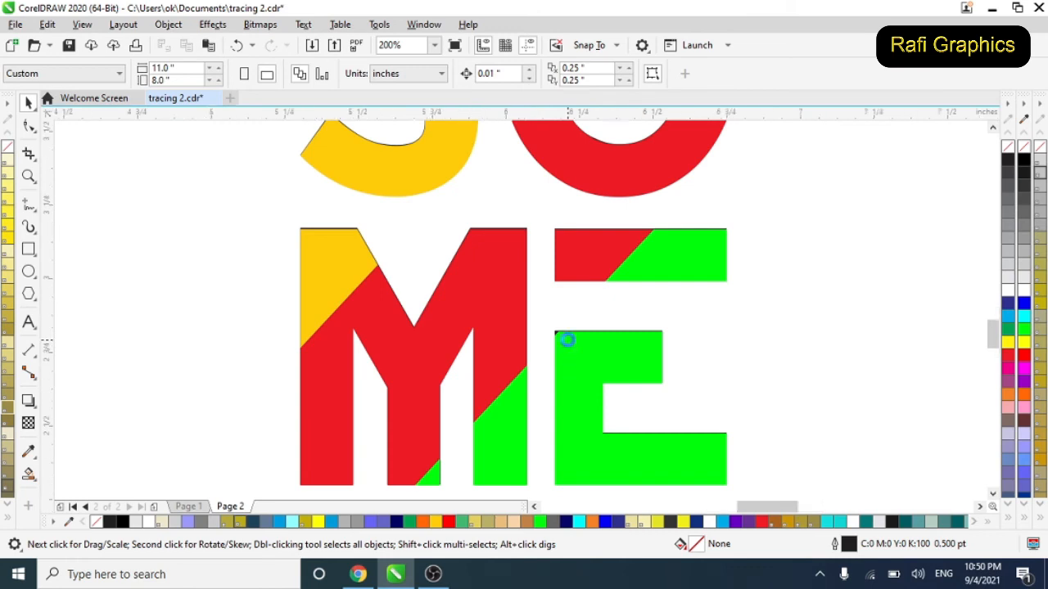
{"action": "scroll", "coordinate": [487, 333], "scroll_direction": "down", "scroll_amount": 2}
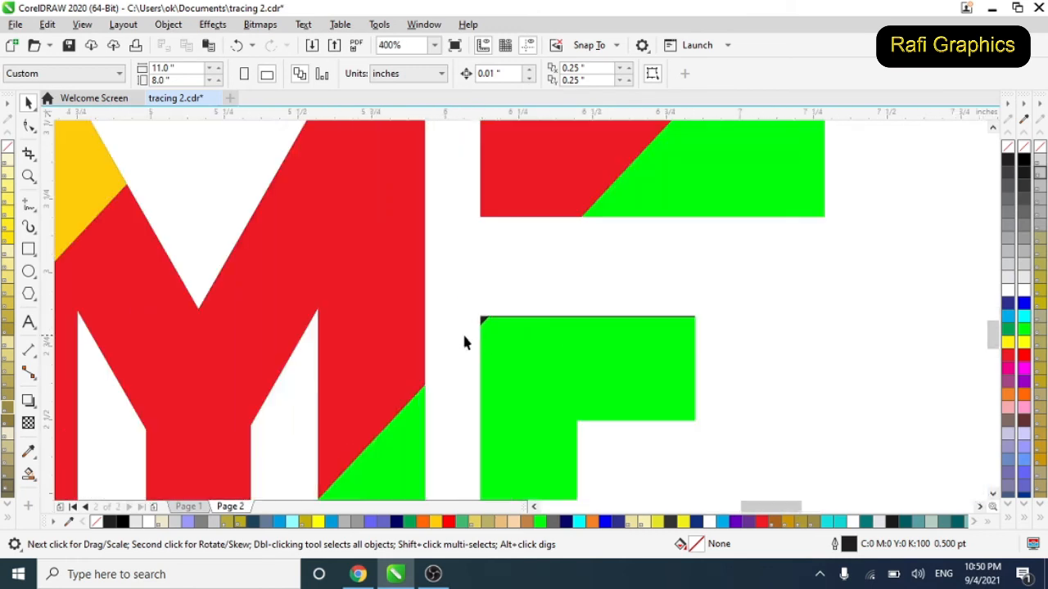
{"action": "scroll", "coordinate": [483, 321], "scroll_direction": "up", "scroll_amount": 2}
{"action": "left_click", "coordinate": [554, 332]}
{"action": "scroll", "coordinate": [563, 334], "scroll_direction": "down", "scroll_amount": 2}
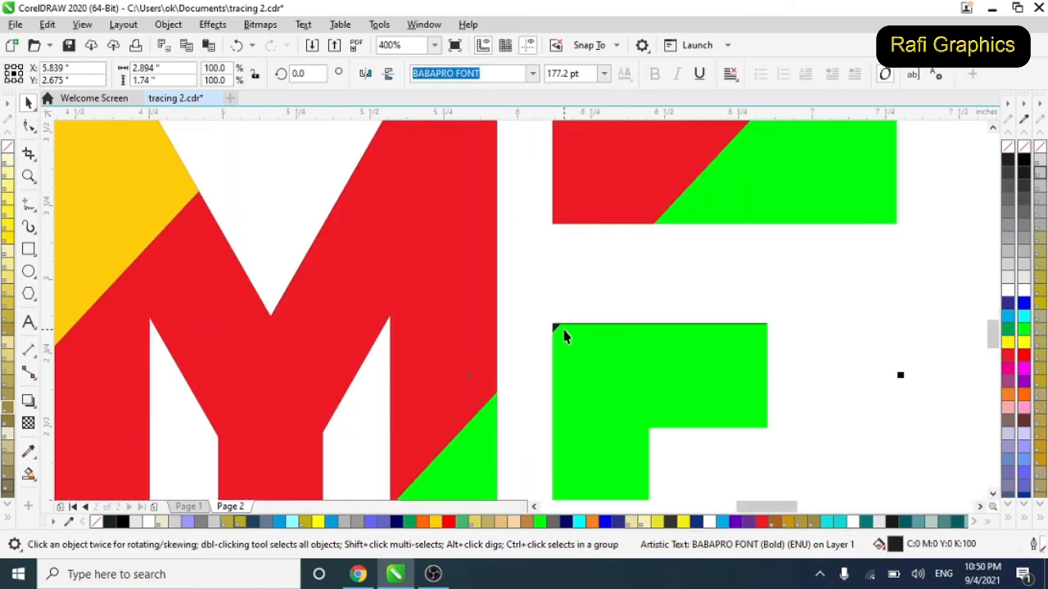
{"action": "scroll", "coordinate": [563, 335], "scroll_direction": "down", "scroll_amount": 2}
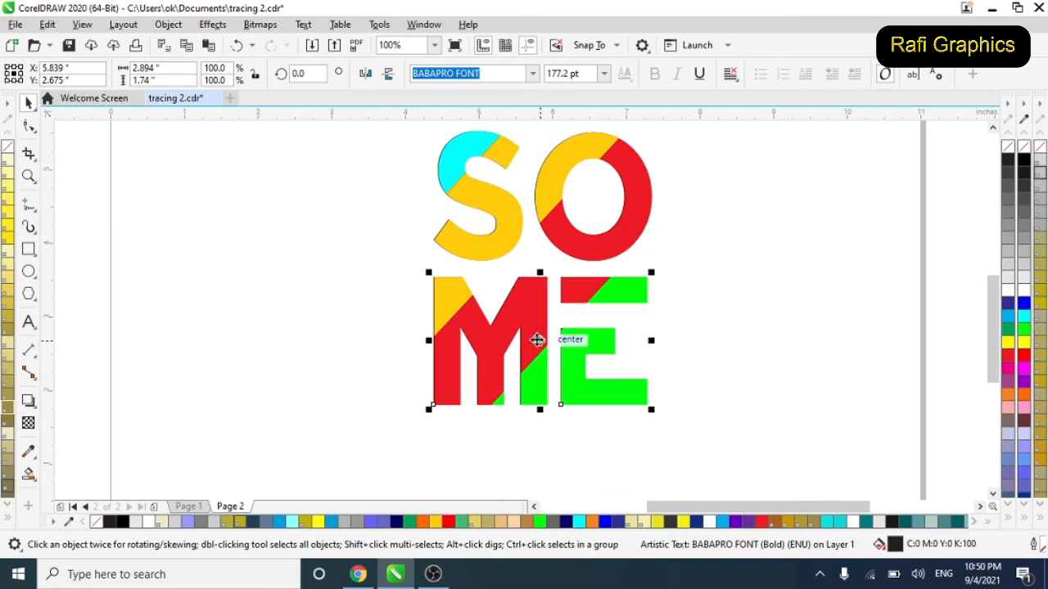
{"action": "left_click_drag", "start_coordinate": [538, 342], "coordinate": [488, 372]}
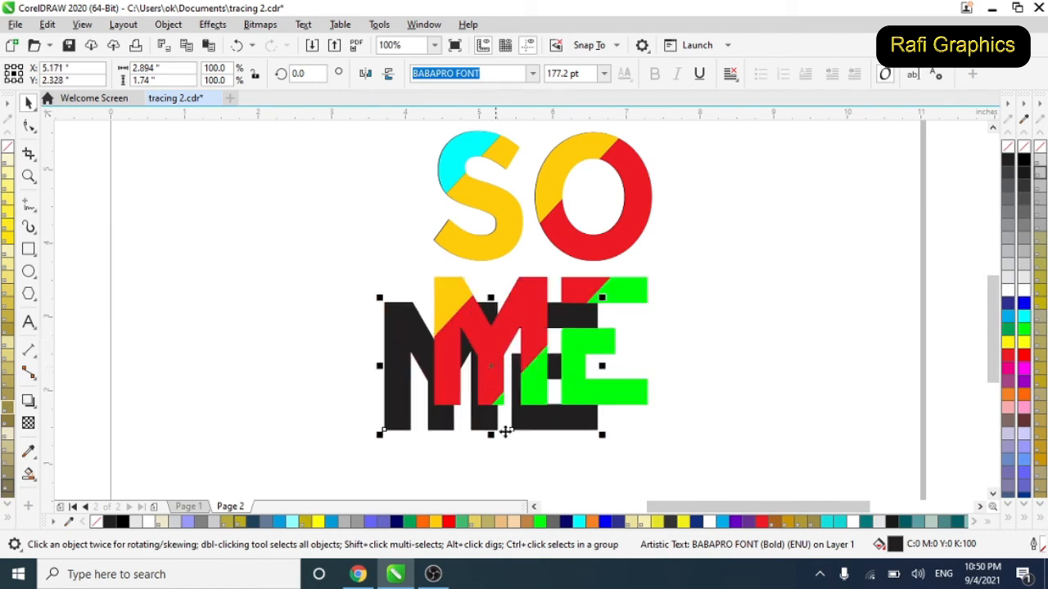
{"action": "key", "text": "Delete"}
{"action": "scroll", "coordinate": [562, 423], "scroll_direction": "down", "scroll_amount": 1}
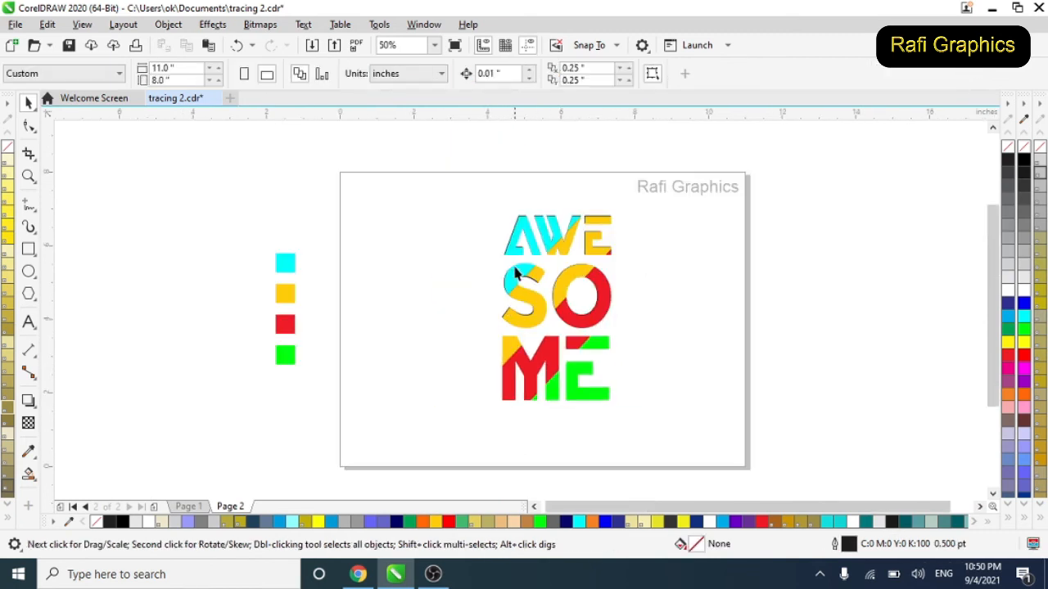
Delete the original black SO and AWE text objects lying behind the colored letter sections.
{"action": "scroll", "coordinate": [514, 272], "scroll_direction": "up", "scroll_amount": 3}
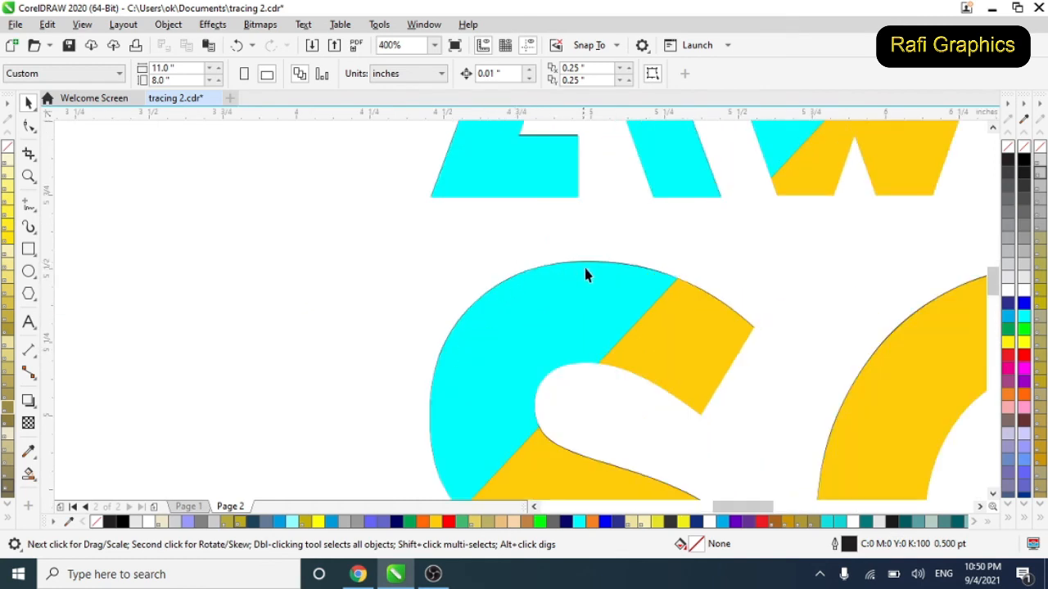
{"action": "left_click", "coordinate": [610, 287]}
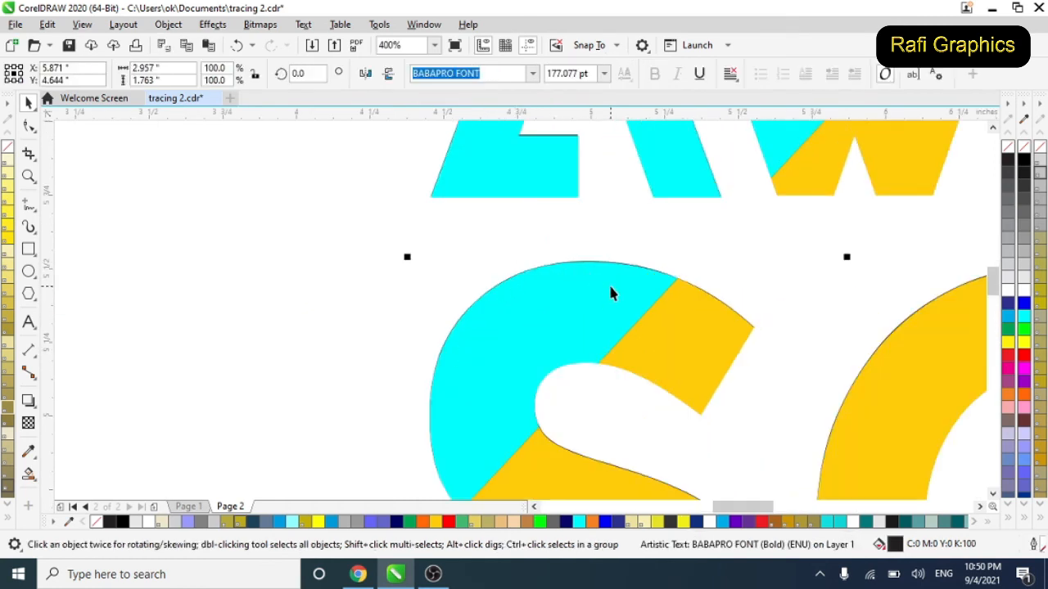
{"action": "key", "text": "Delete"}
{"action": "scroll", "coordinate": [553, 346], "scroll_direction": "down", "scroll_amount": 2}
{"action": "left_click", "coordinate": [583, 300]}
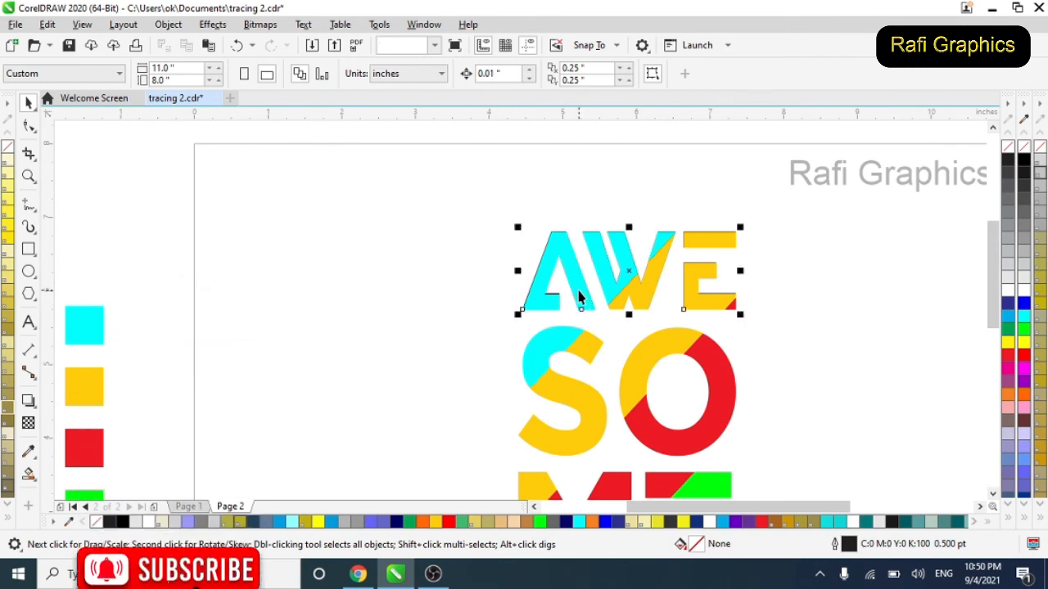
{"action": "key", "text": "Delete"}
{"action": "scroll", "coordinate": [500, 283], "scroll_direction": "down", "scroll_amount": 2}
Select all the colored letter sections and move them left on the page to about X 5.163 inches.
{"action": "left_click_drag", "start_coordinate": [487, 244], "coordinate": [596, 409]}
{"action": "scroll", "coordinate": [548, 342], "scroll_direction": "up", "scroll_amount": 1}
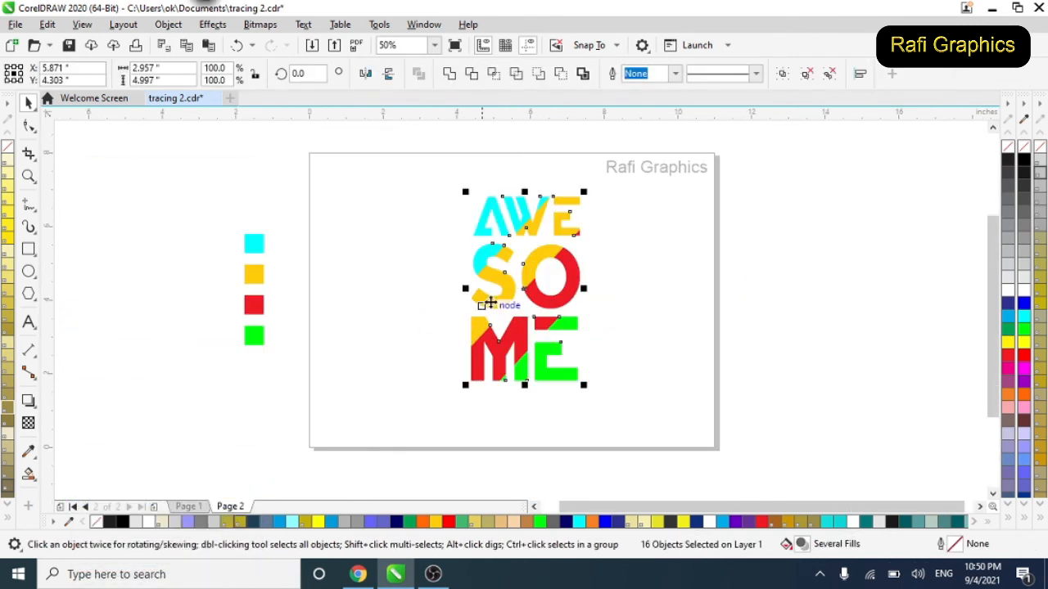
{"action": "left_click_drag", "start_coordinate": [535, 303], "coordinate": [509, 304]}
{"action": "left_click", "coordinate": [366, 288]}
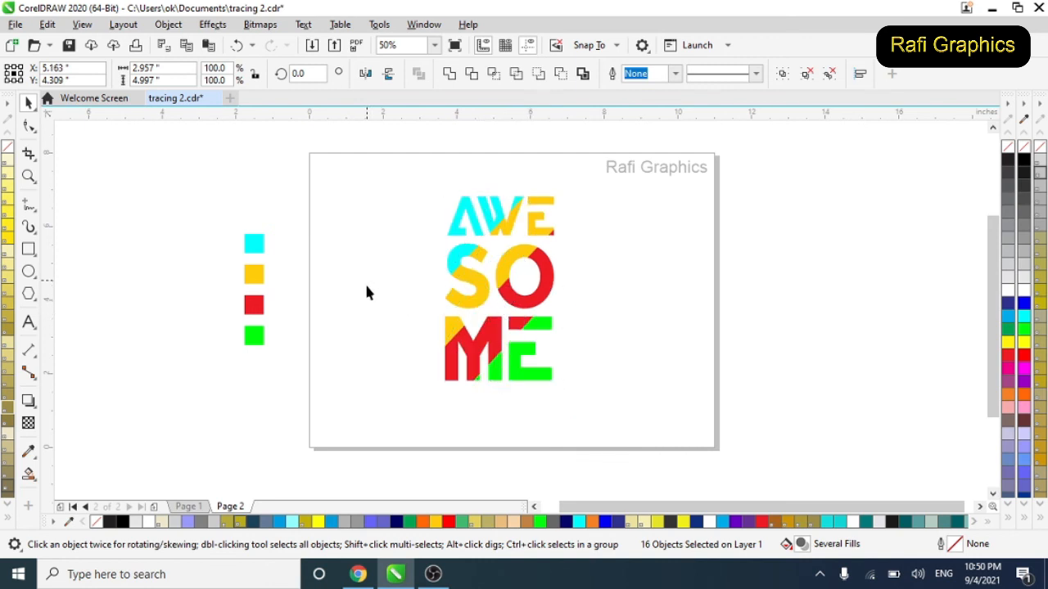
Place a black-filled rectangle about 6.35 by 6.75 inches behind the AWESOME lettering as its background.
{"action": "left_click_drag", "start_coordinate": [382, 176], "coordinate": [616, 426]}
{"action": "key", "text": "space"}
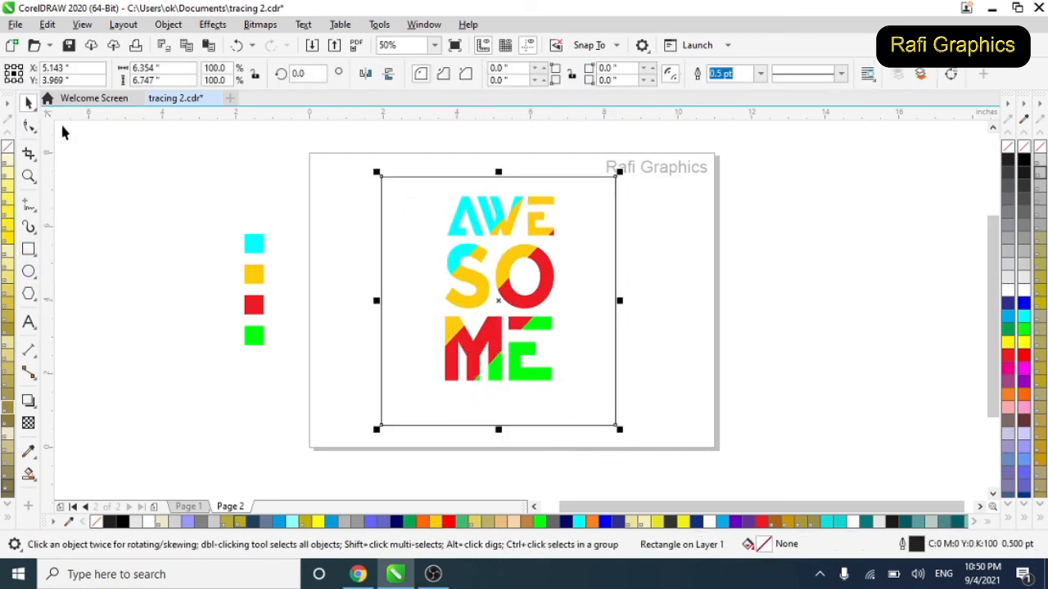
{"action": "left_click", "coordinate": [1023, 159]}
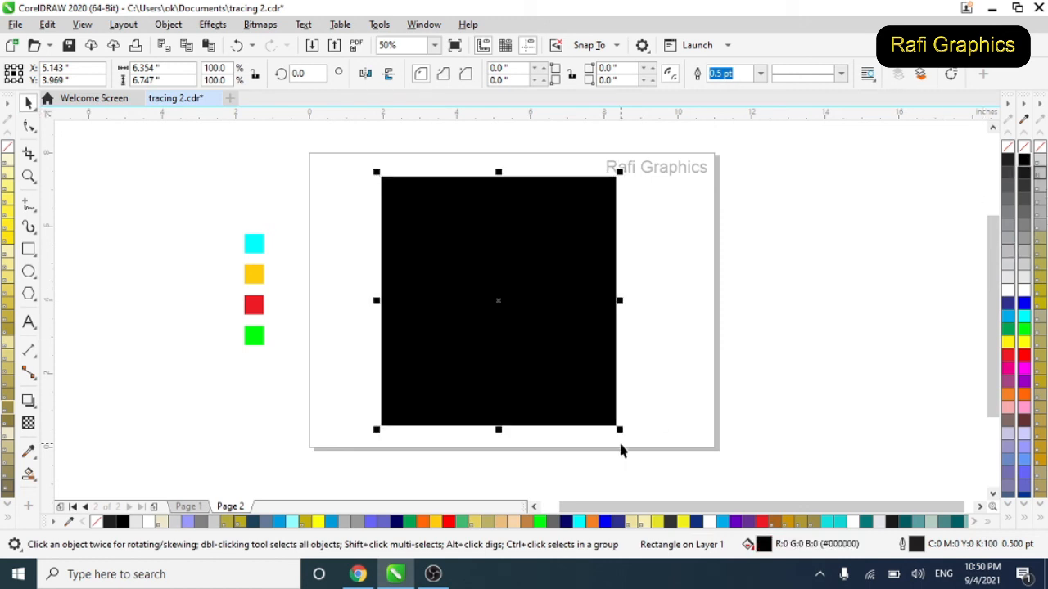
{"action": "key", "text": "shift+Page_Down"}
{"action": "left_click", "coordinate": [651, 416]}
{"action": "scroll", "coordinate": [523, 352], "scroll_direction": "down", "scroll_amount": 2}
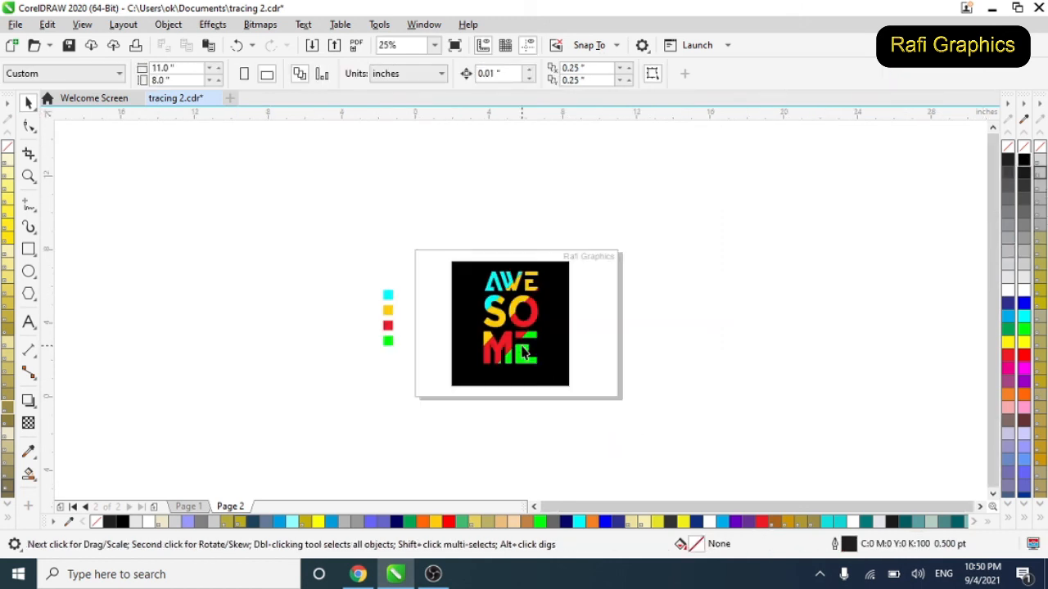
Scale the black background rectangle down slightly around its centre.
{"action": "scroll", "coordinate": [533, 303], "scroll_direction": "up", "scroll_amount": 2}
{"action": "left_click", "coordinate": [572, 319]}
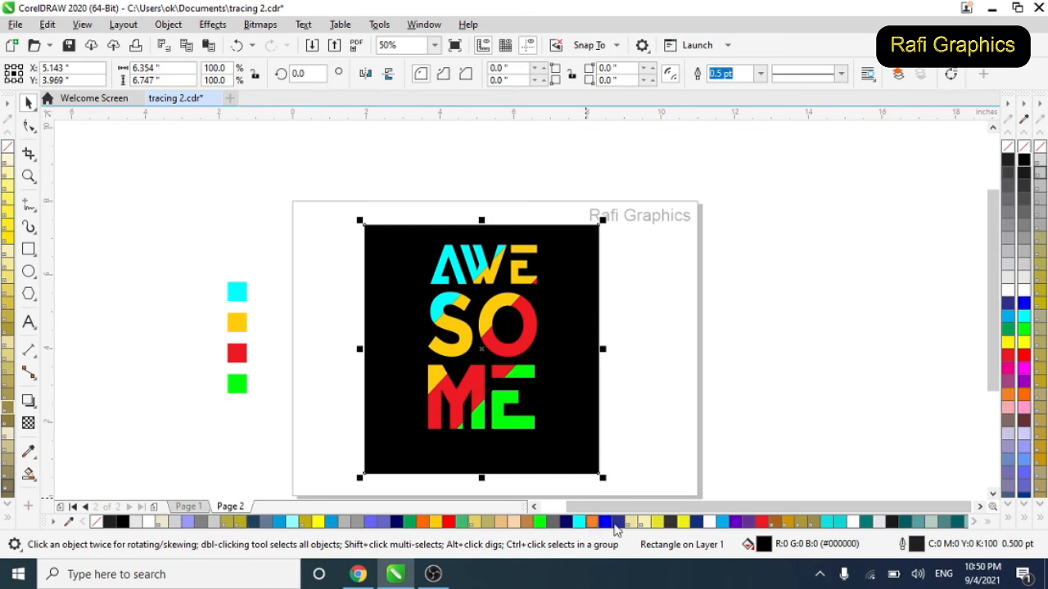
{"action": "left_click_drag", "start_coordinate": [604, 482], "coordinate": [592, 470]}
{"action": "left_click", "coordinate": [311, 352]}
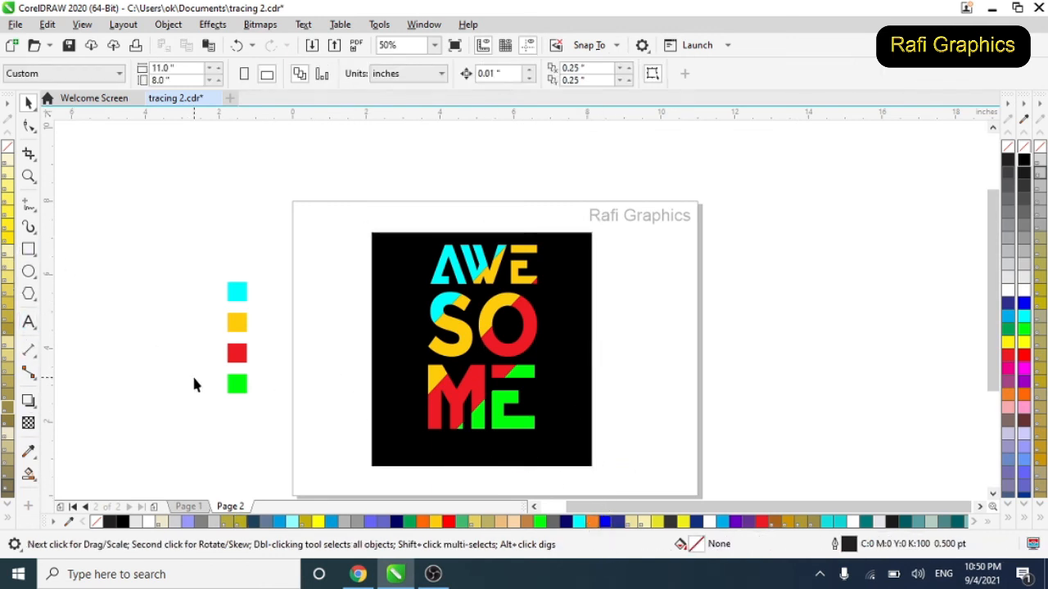
{"action": "left_click", "coordinate": [29, 176]}
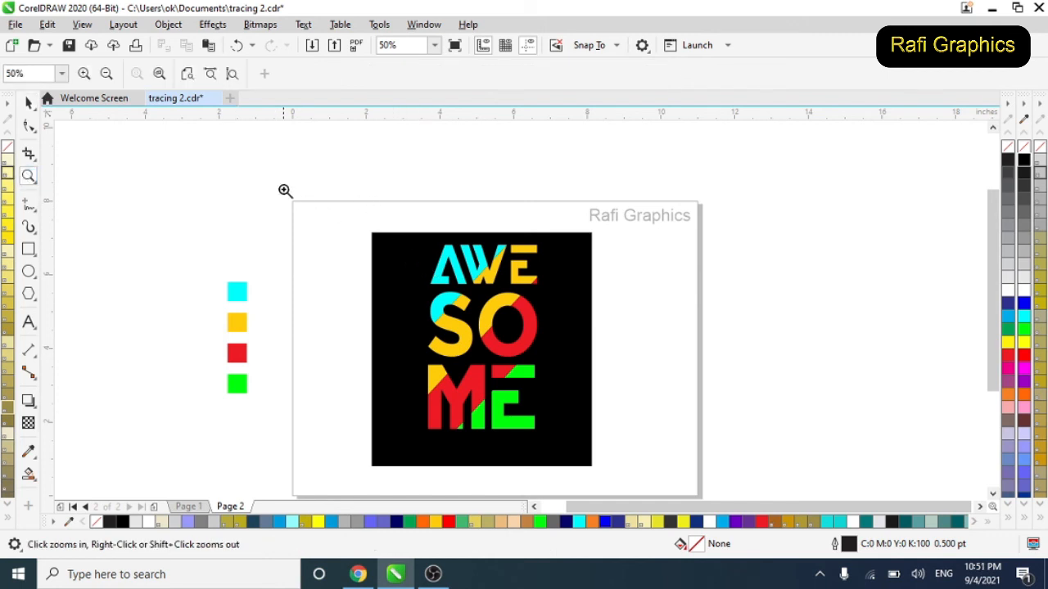
{"action": "left_click_drag", "start_coordinate": [280, 185], "coordinate": [721, 473]}
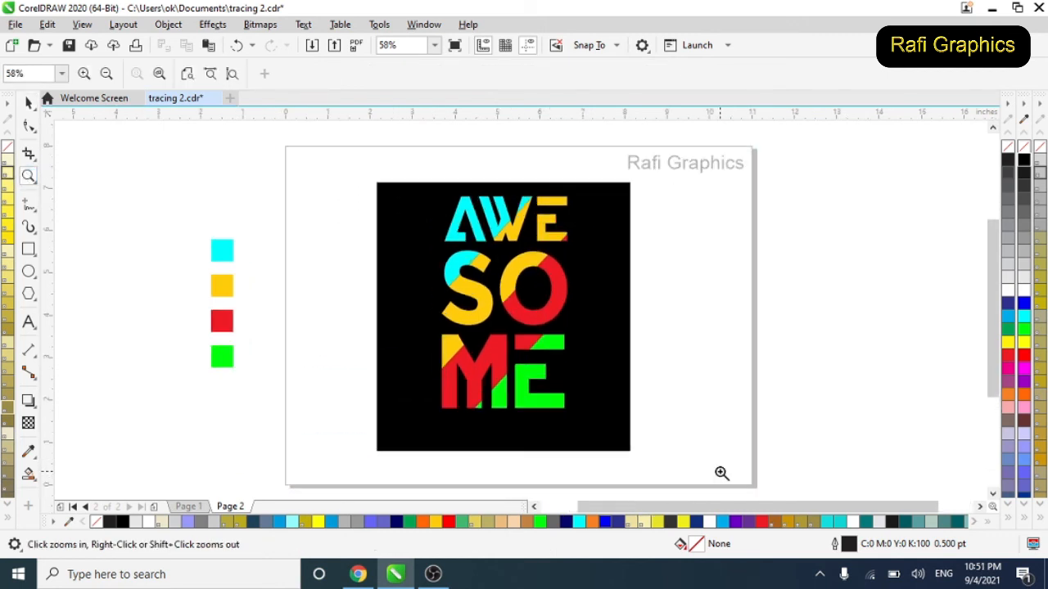